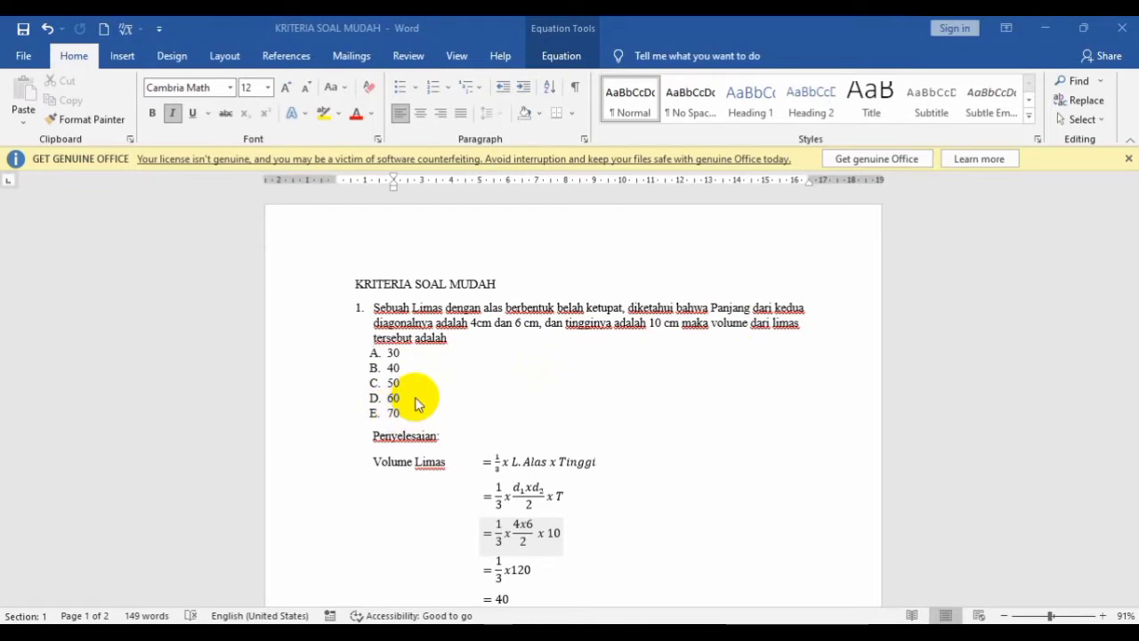
- Review question 1 about the pyramid with a rhombus base, and switch to Cabri 3D
{"action": "scroll", "coordinate": [418, 403], "scroll_direction": "down", "scroll_amount": 2}
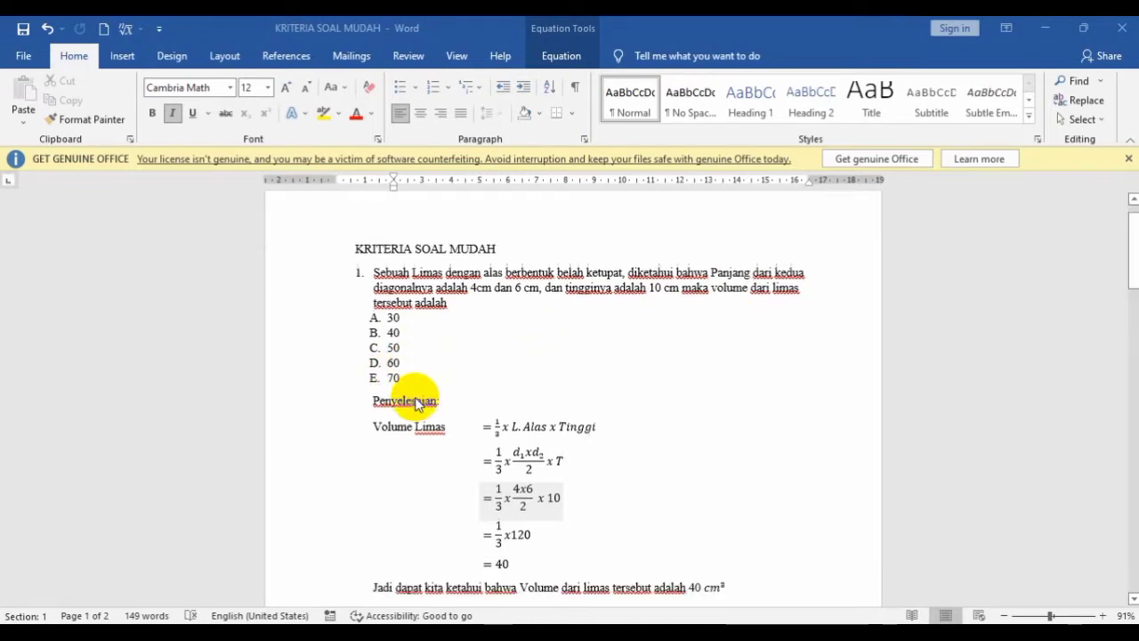
{"action": "scroll", "coordinate": [411, 403], "scroll_direction": "up", "scroll_amount": 1}
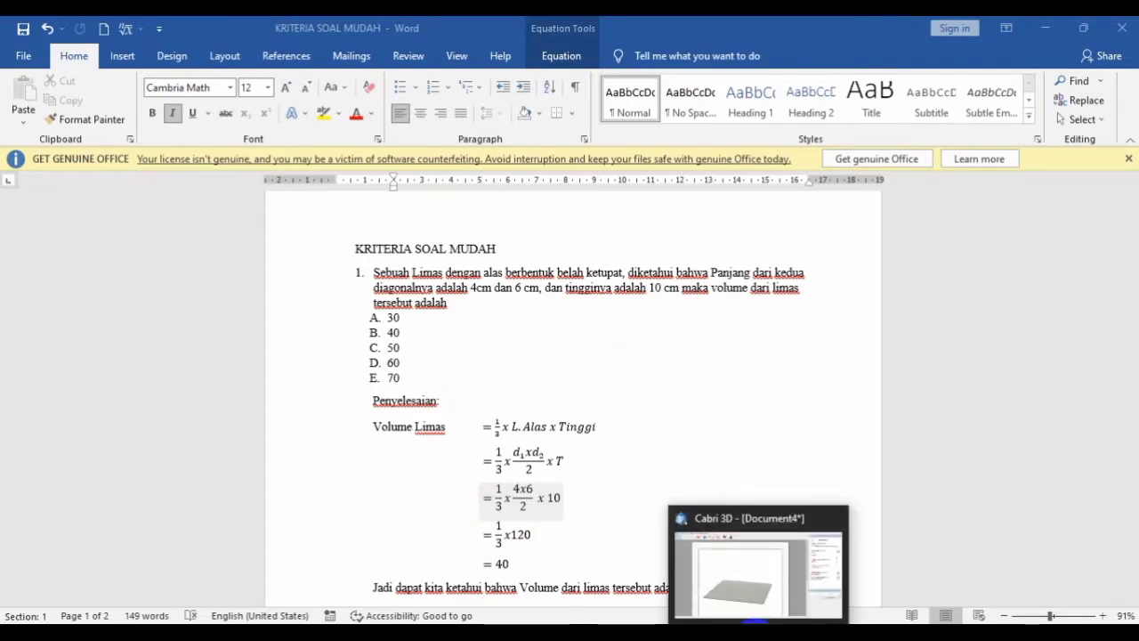
{"action": "left_click", "coordinate": [754, 623]}
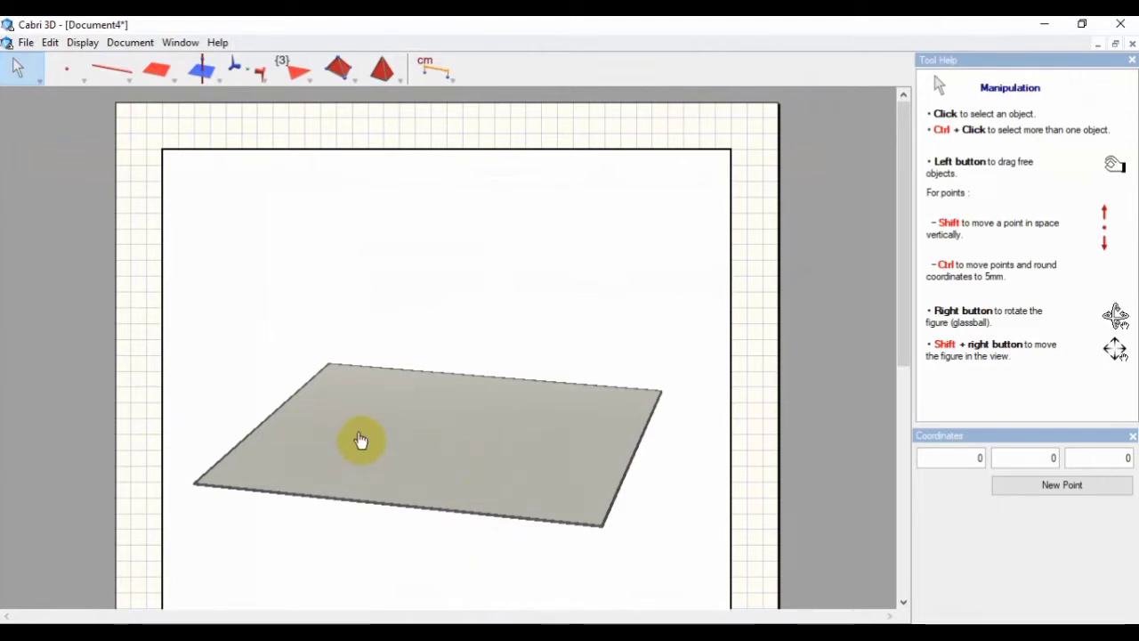
{"action": "left_click", "coordinate": [25, 50]}
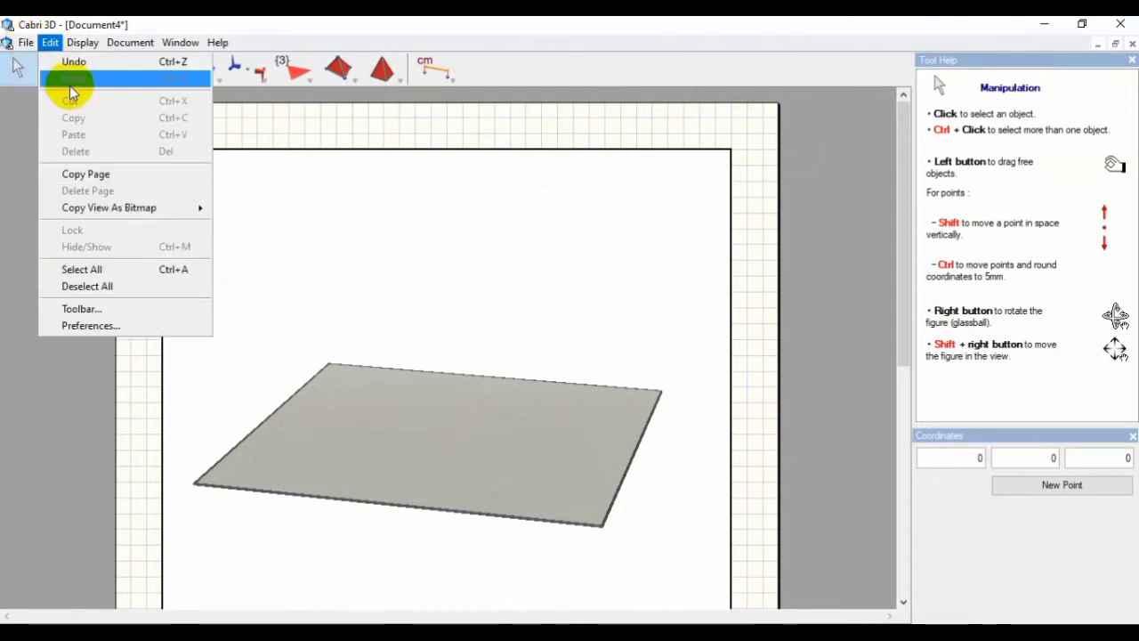
{"action": "left_click", "coordinate": [30, 42]}
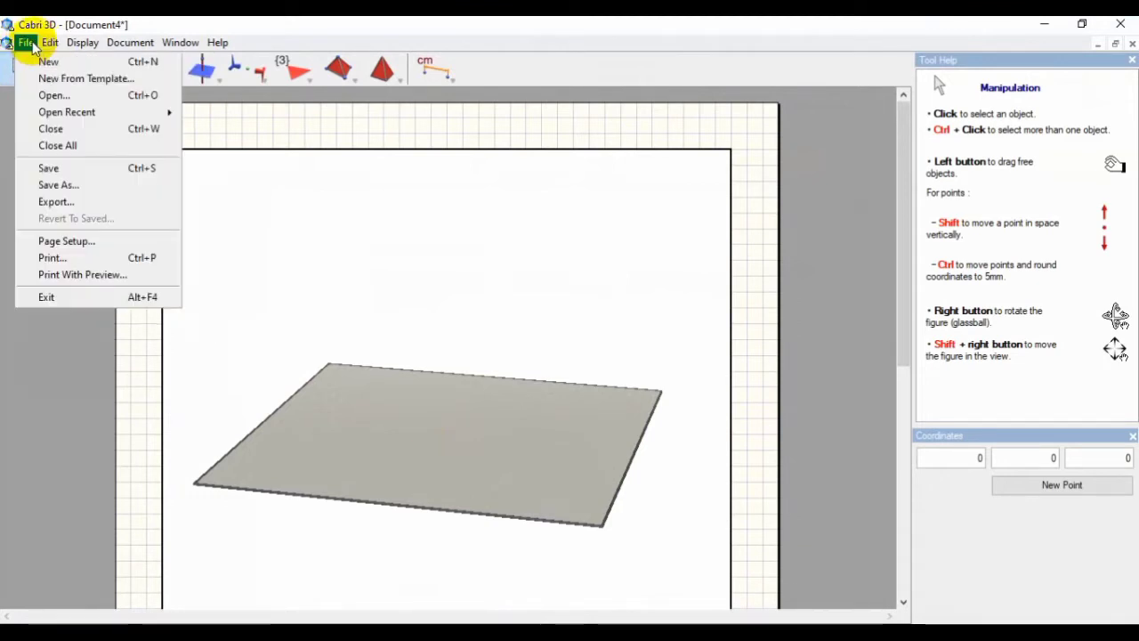
{"action": "left_click", "coordinate": [55, 82]}
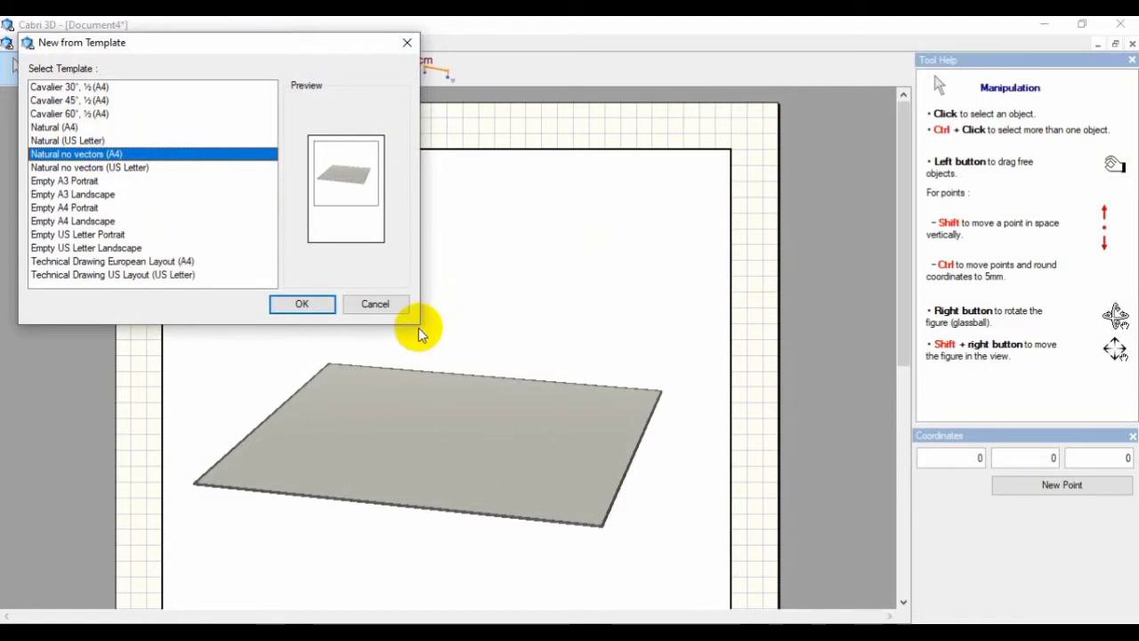
{"action": "left_click", "coordinate": [386, 316]}
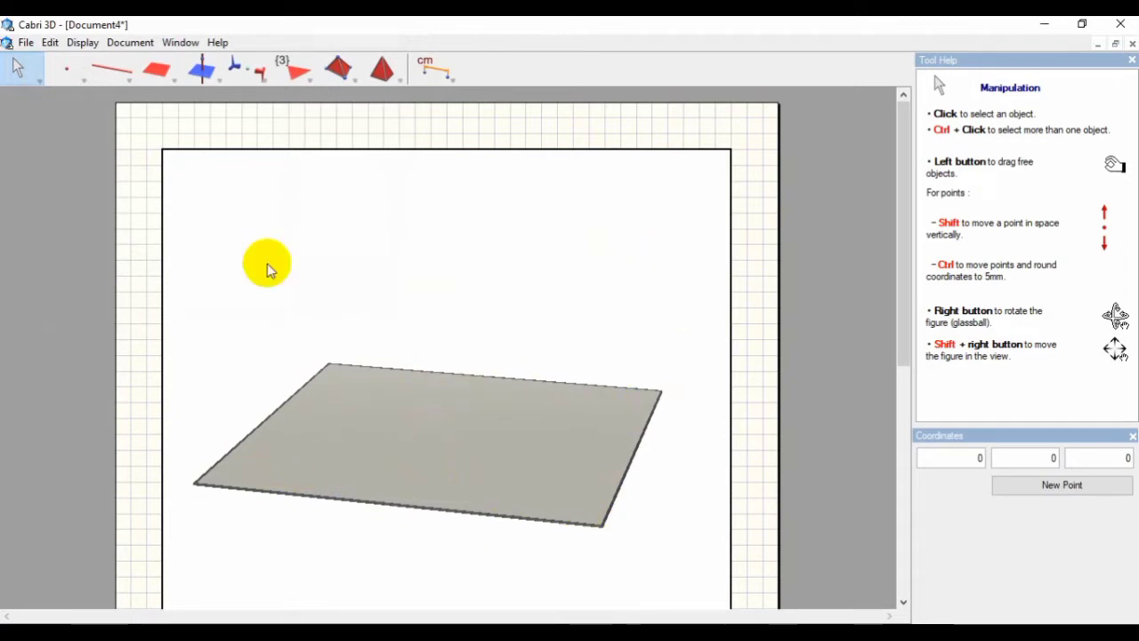
{"action": "left_click", "coordinate": [182, 43]}
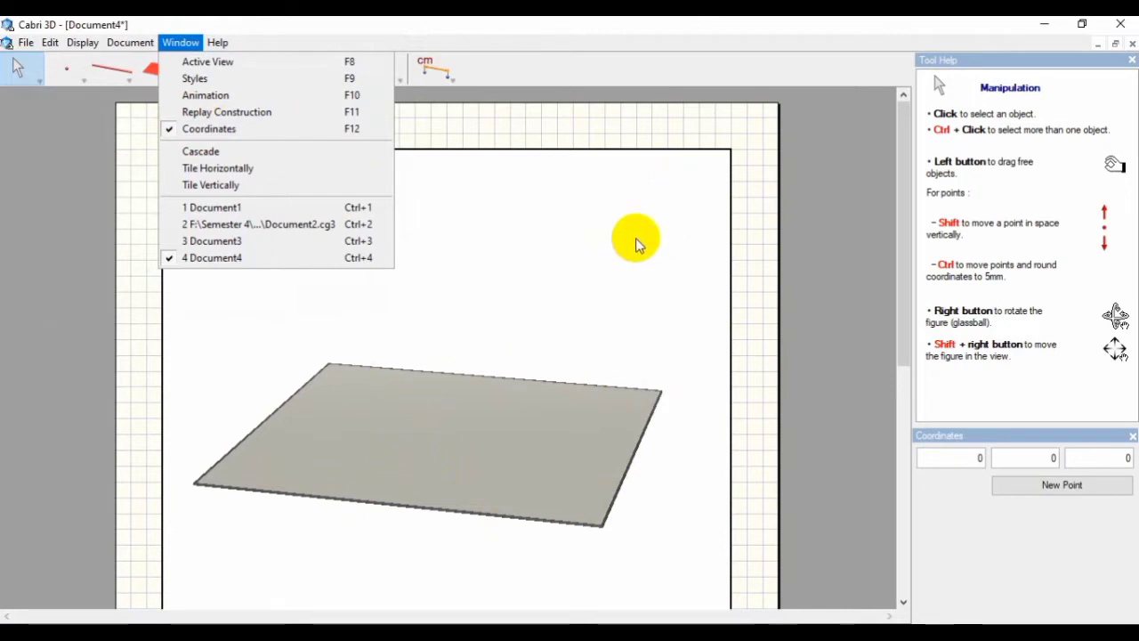
{"action": "left_click", "coordinate": [545, 192]}
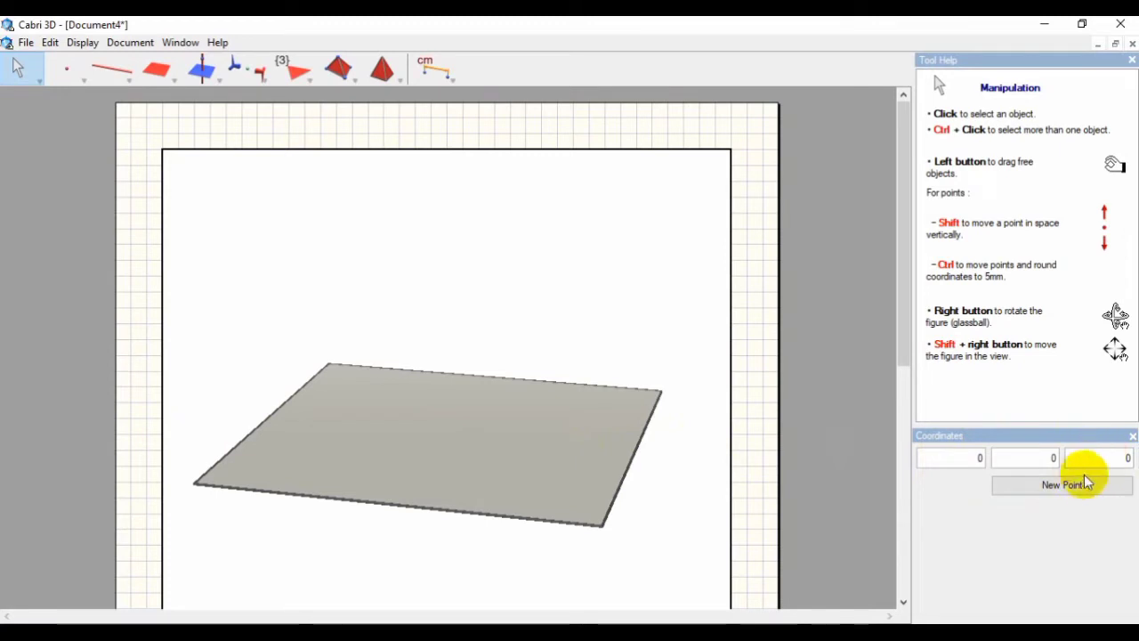
- Create points at coordinates (0, 0, 0) and (0, 4, 0), consulting the Word document for the diagonal length
{"action": "left_click", "coordinate": [1064, 485]}
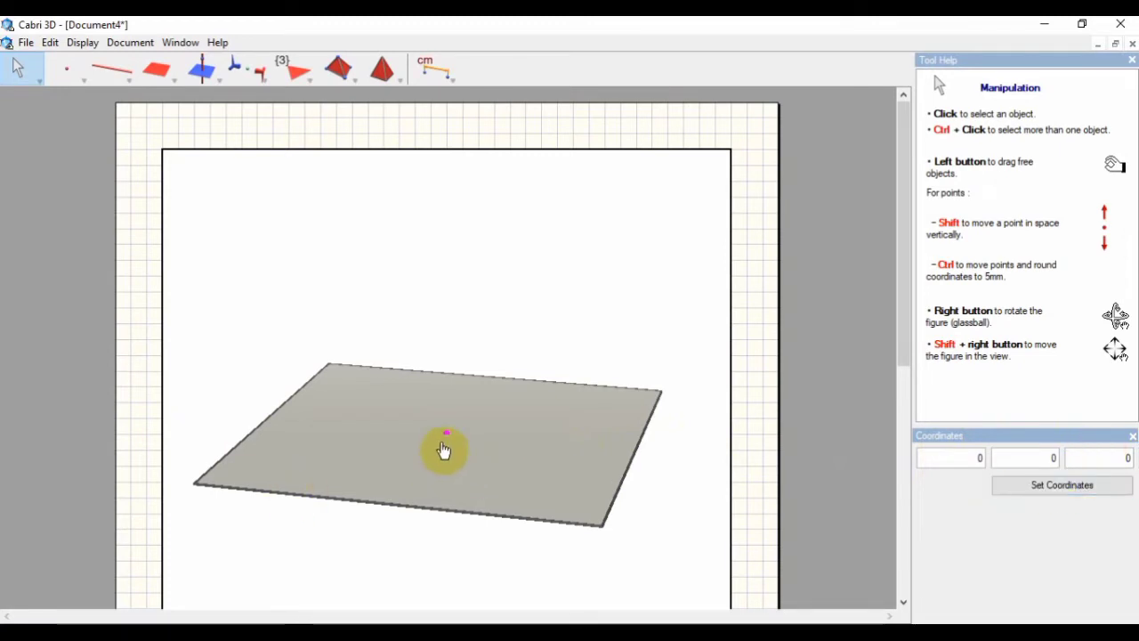
{"action": "left_click", "coordinate": [840, 353]}
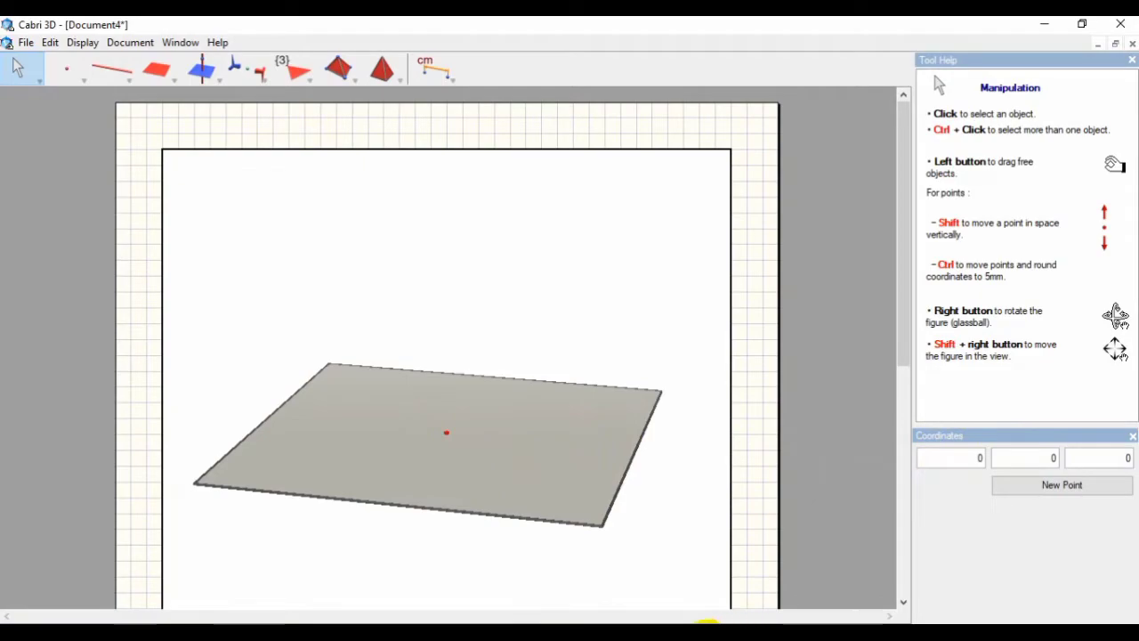
{"action": "left_click", "coordinate": [708, 638]}
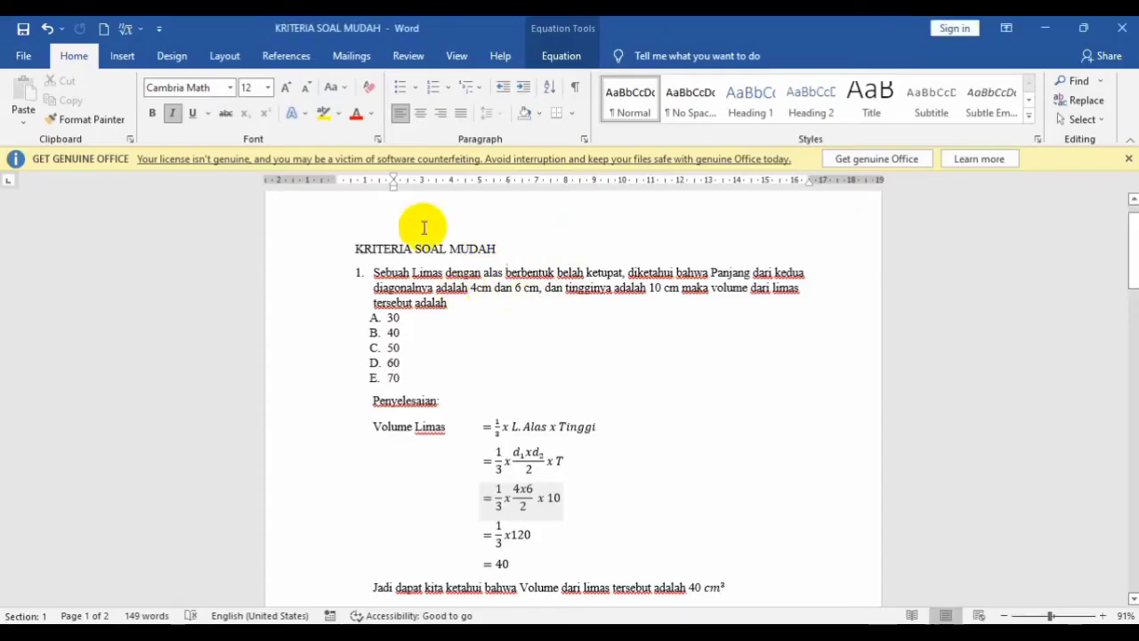
{"action": "left_click", "coordinate": [1043, 27]}
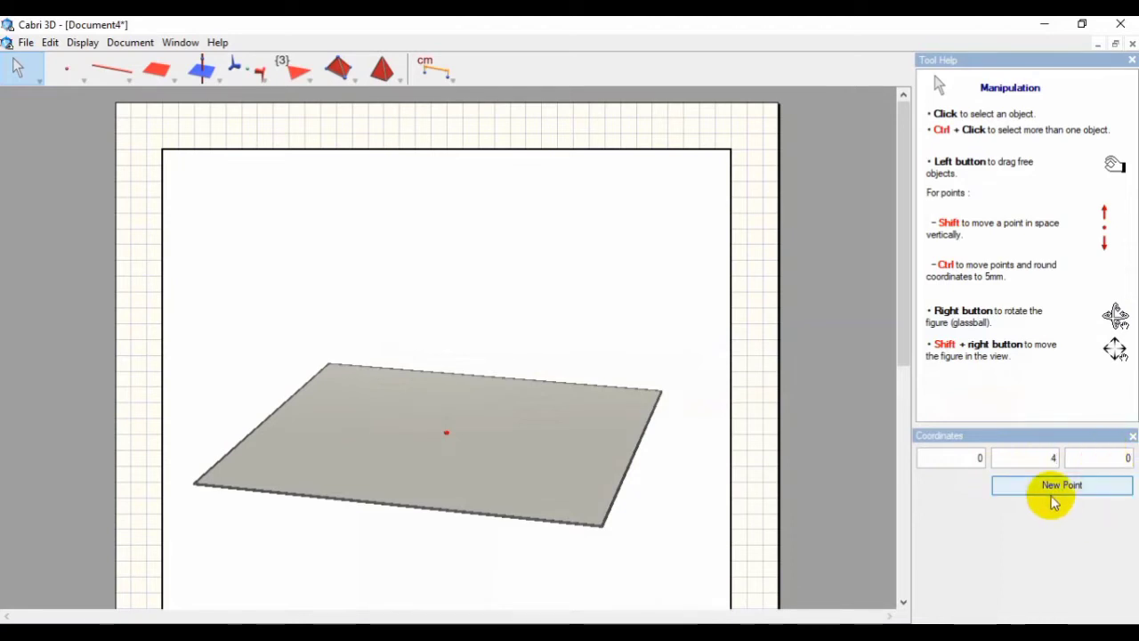
{"action": "left_click", "coordinate": [1050, 495]}
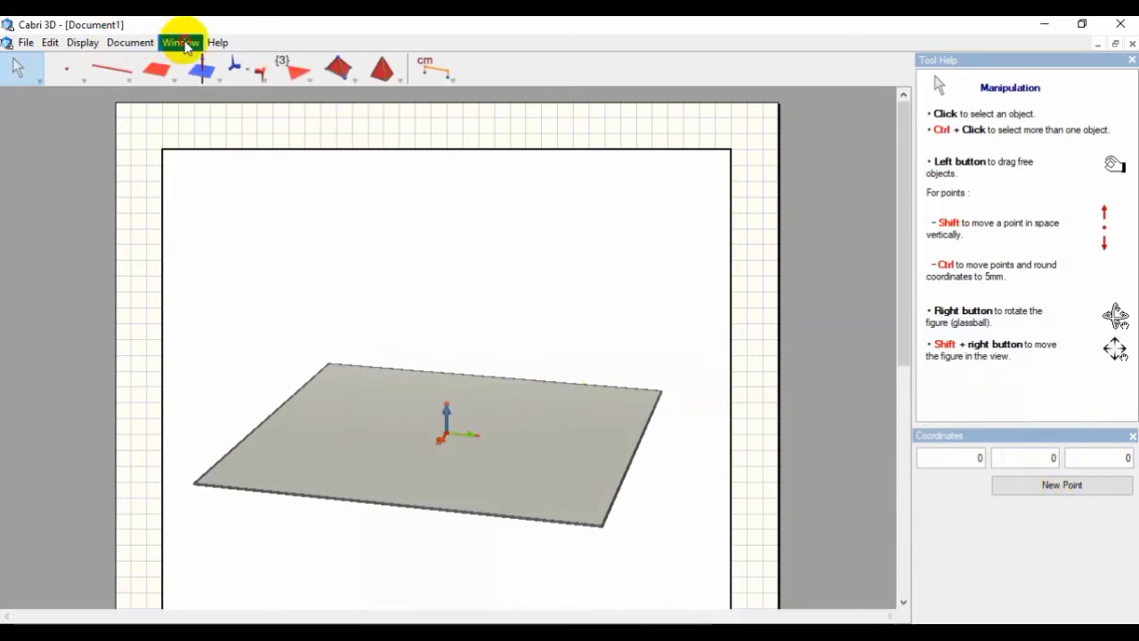
- Return to the Document4 drawing among the open Cabri 3D documents
{"action": "left_click", "coordinate": [217, 42]}
{"action": "mouse_move", "coordinate": [191, 50]}
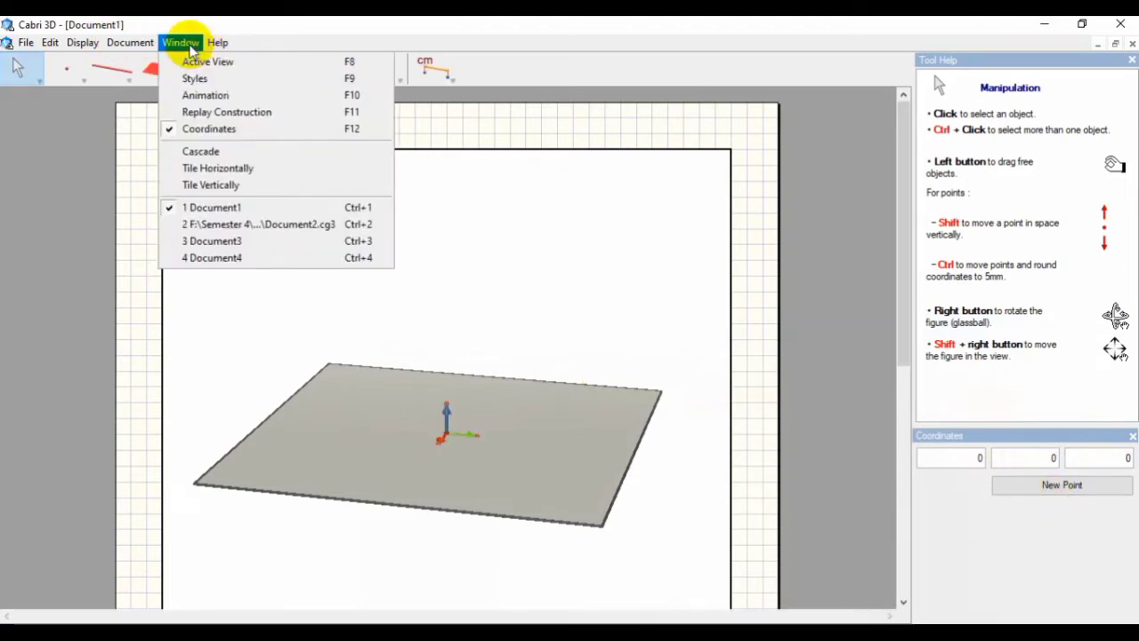
{"action": "left_click", "coordinate": [220, 251]}
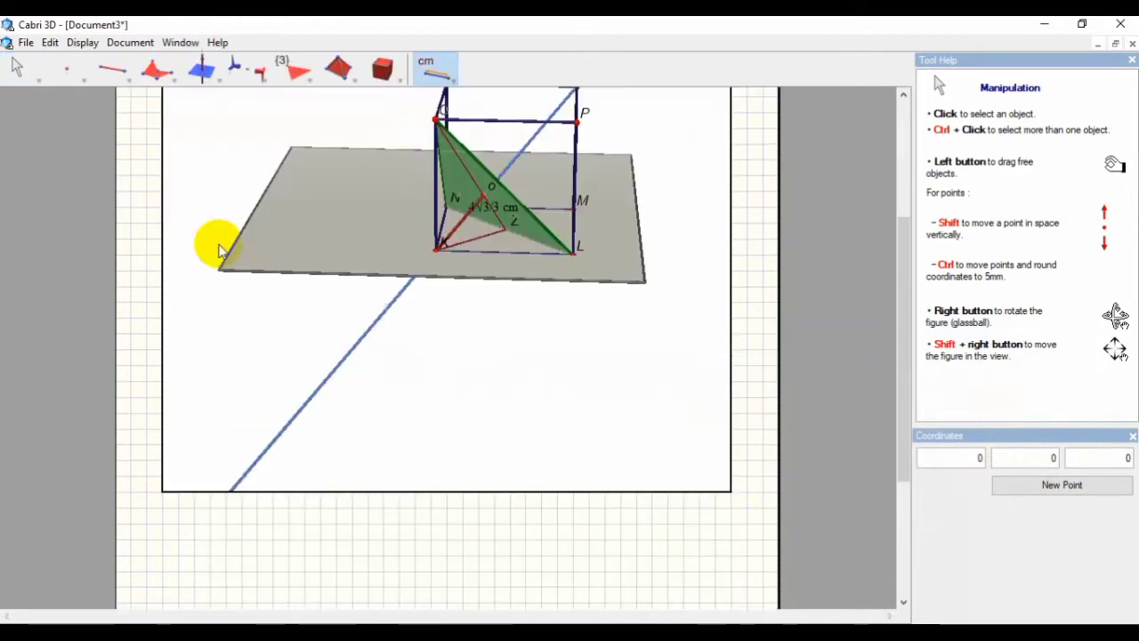
{"action": "left_click", "coordinate": [174, 44]}
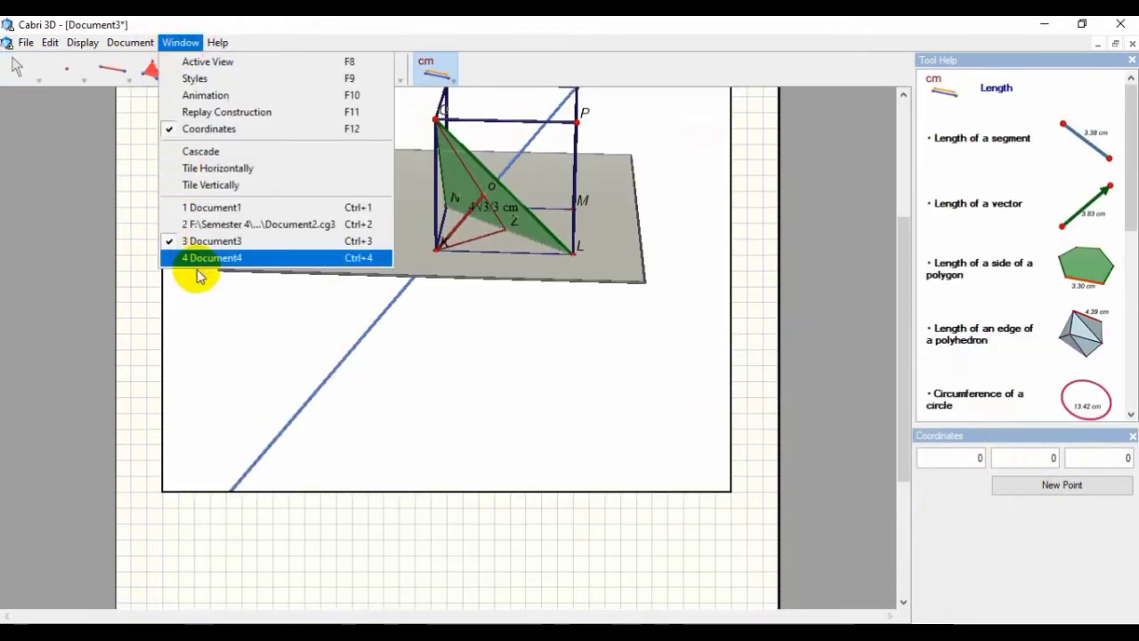
{"action": "left_click", "coordinate": [198, 257]}
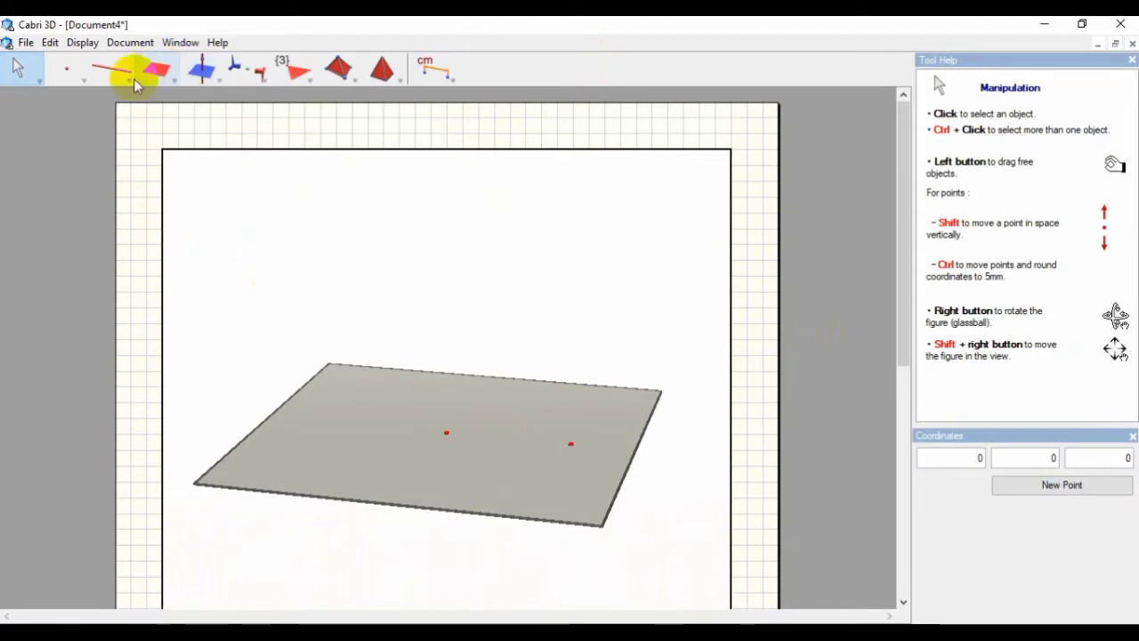
- Draw a segment joining the origin point and the point at (0, 4, 0)
{"action": "left_click", "coordinate": [447, 435]}
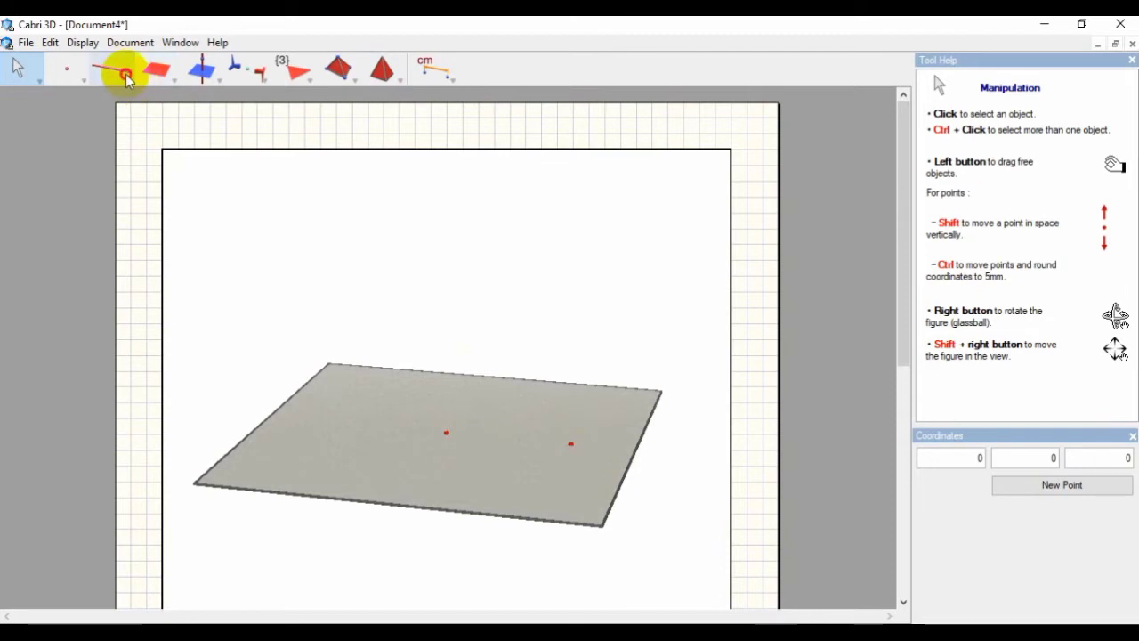
{"action": "left_click_drag", "start_coordinate": [126, 74], "coordinate": [127, 112]}
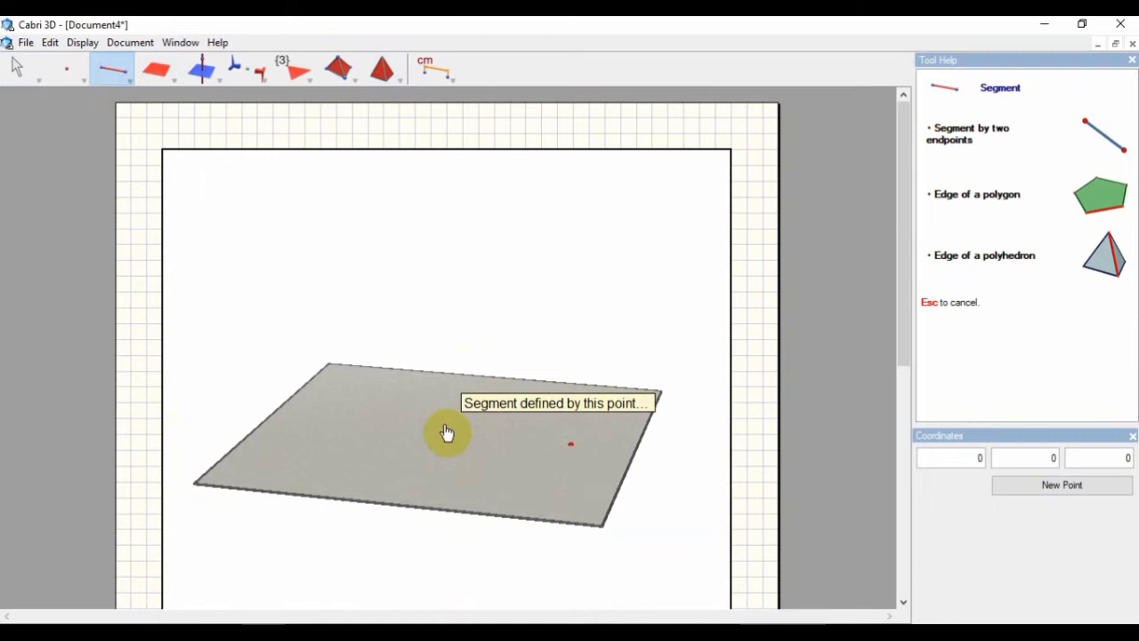
{"action": "left_click", "coordinate": [447, 434]}
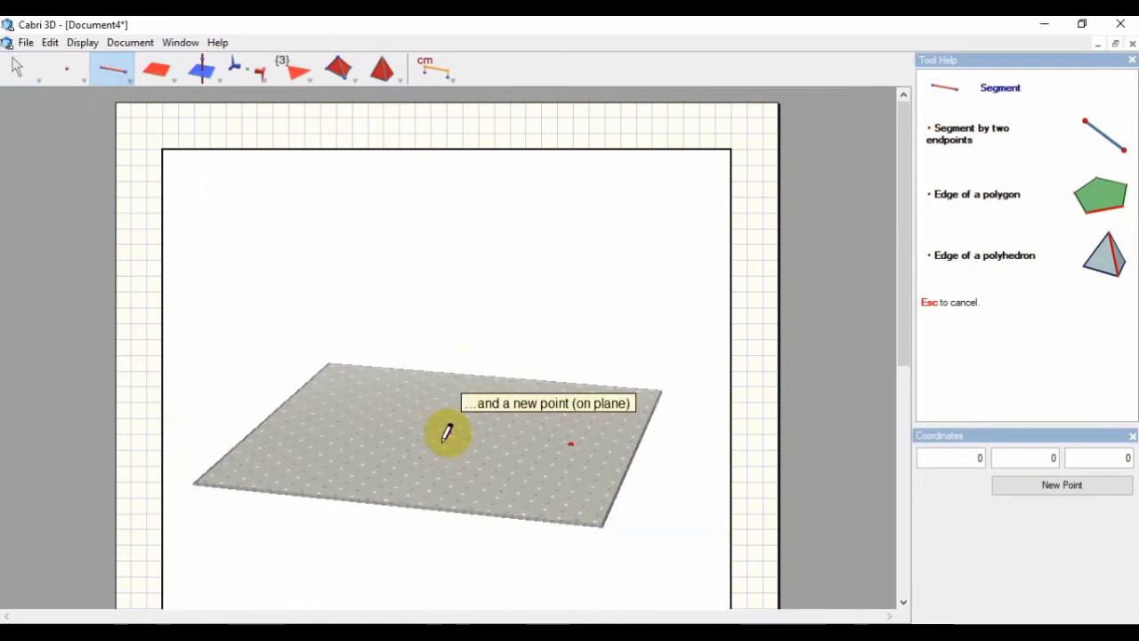
{"action": "left_click", "coordinate": [570, 443]}
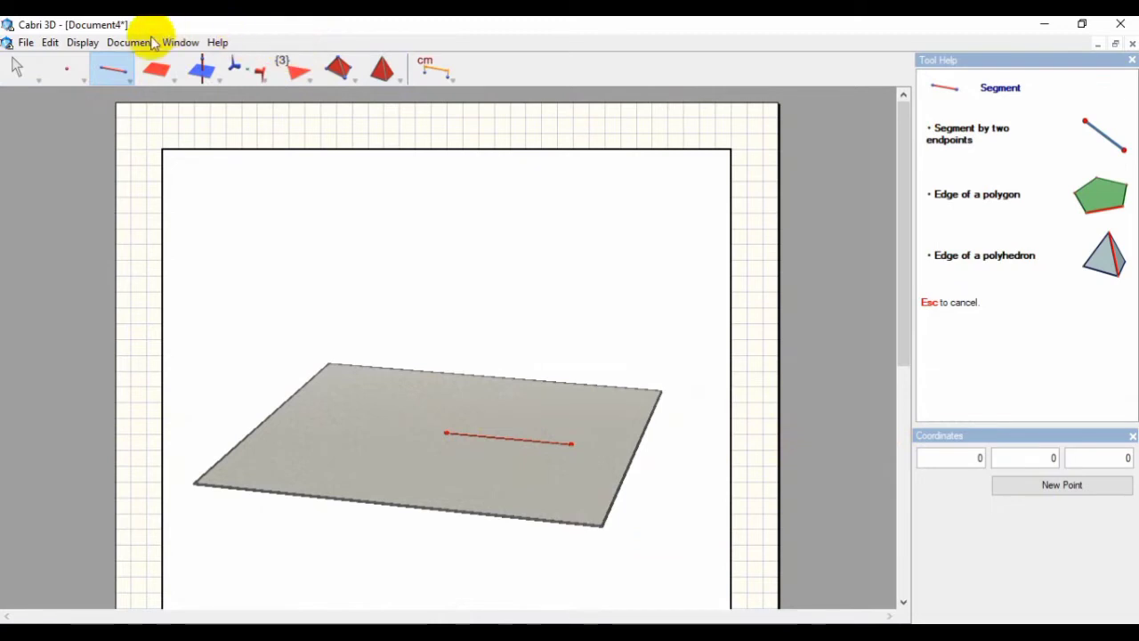
- Construct the midpoint of the segment from its two endpoints
{"action": "left_click", "coordinate": [199, 82]}
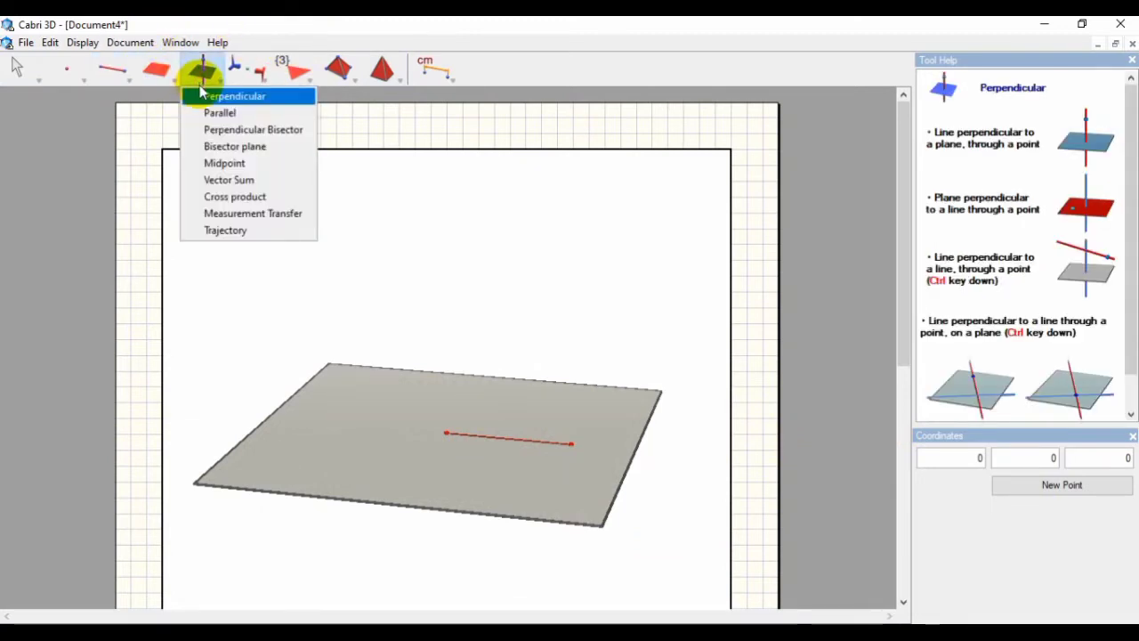
{"action": "left_click_drag", "start_coordinate": [199, 89], "coordinate": [213, 168]}
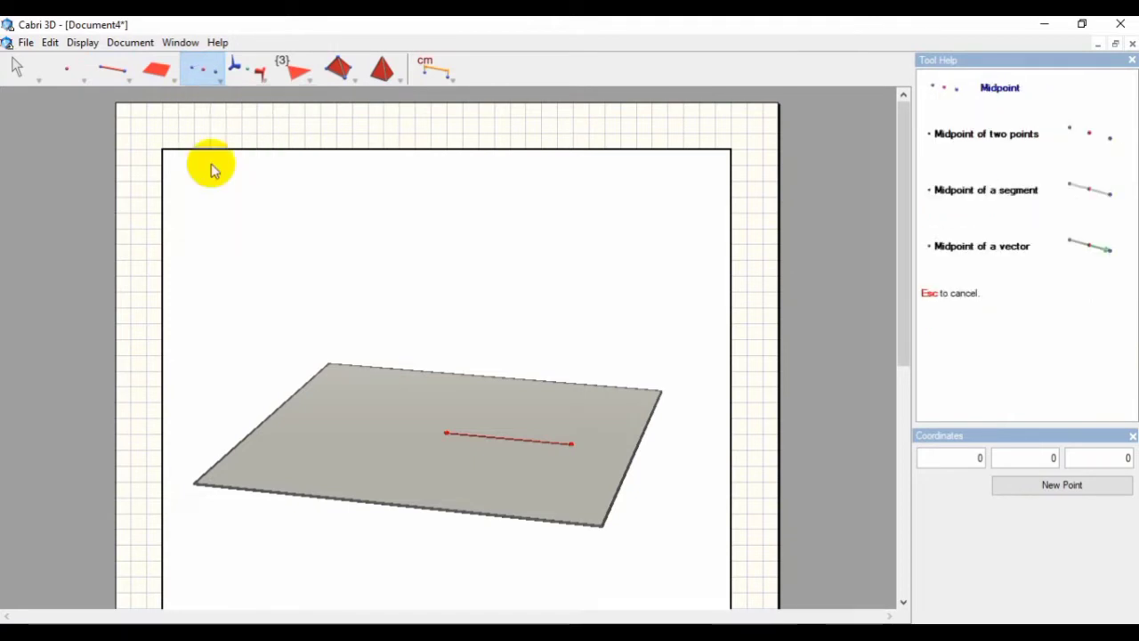
{"action": "left_click", "coordinate": [447, 435]}
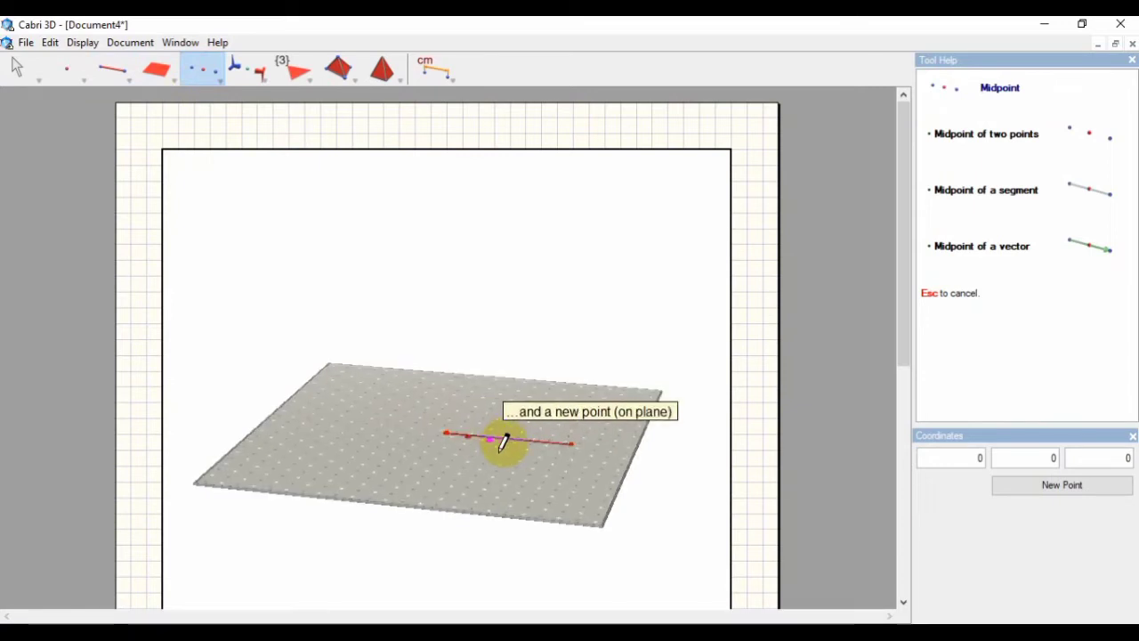
{"action": "left_click", "coordinate": [569, 445]}
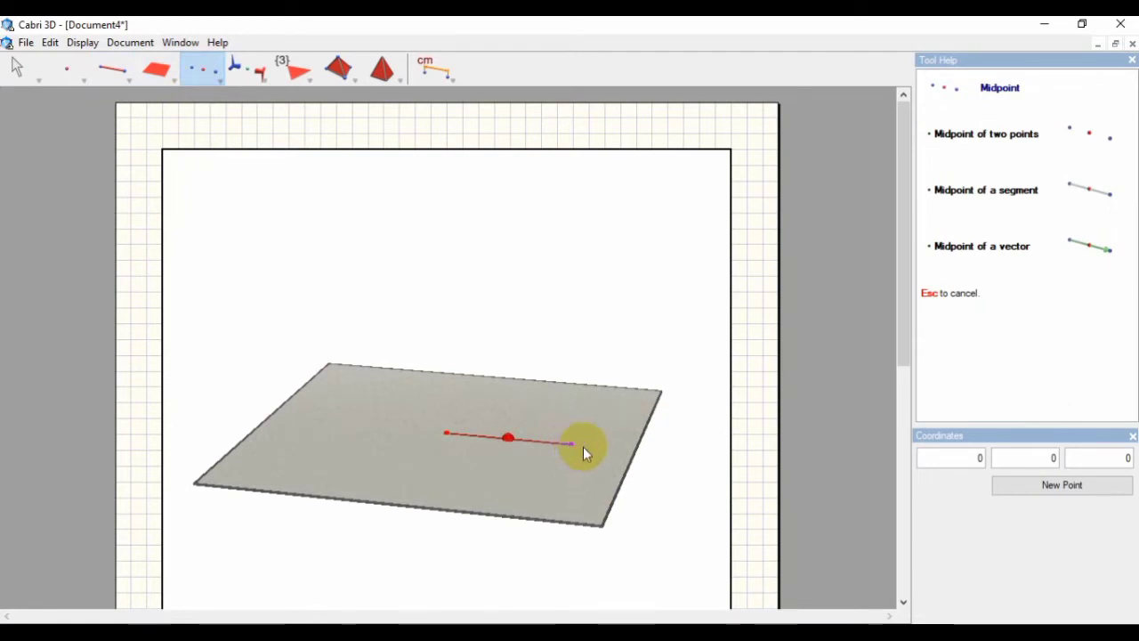
{"action": "left_click", "coordinate": [16, 62]}
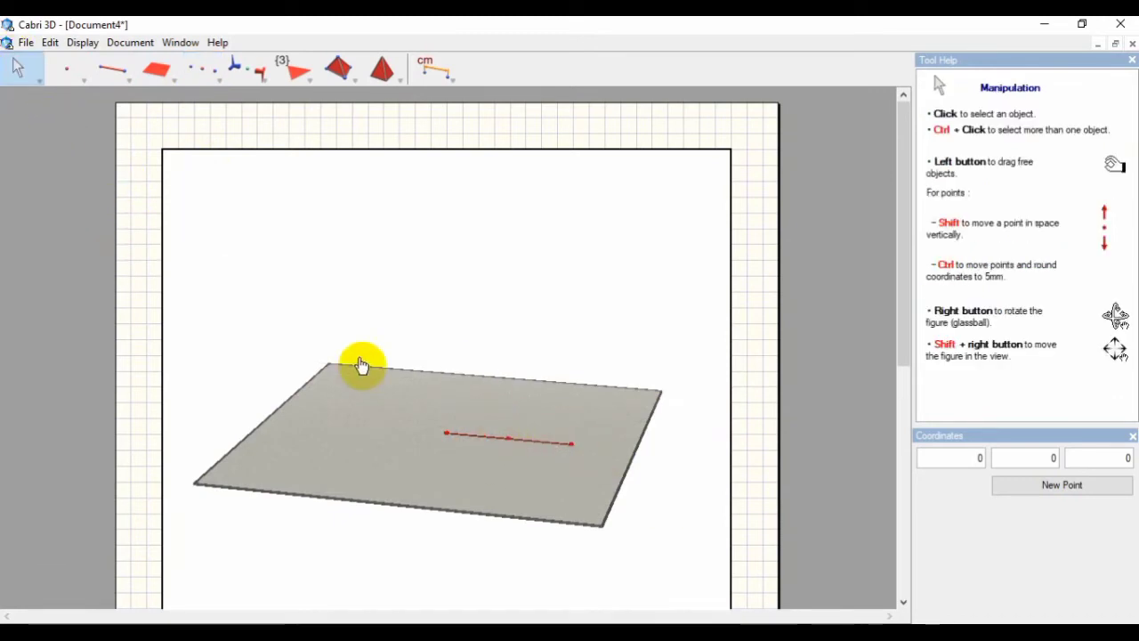
- Construct a plane perpendicular to the segment through its midpoint
{"action": "left_click", "coordinate": [167, 76]}
{"action": "left_click", "coordinate": [168, 77]}
{"action": "left_click", "coordinate": [213, 71]}
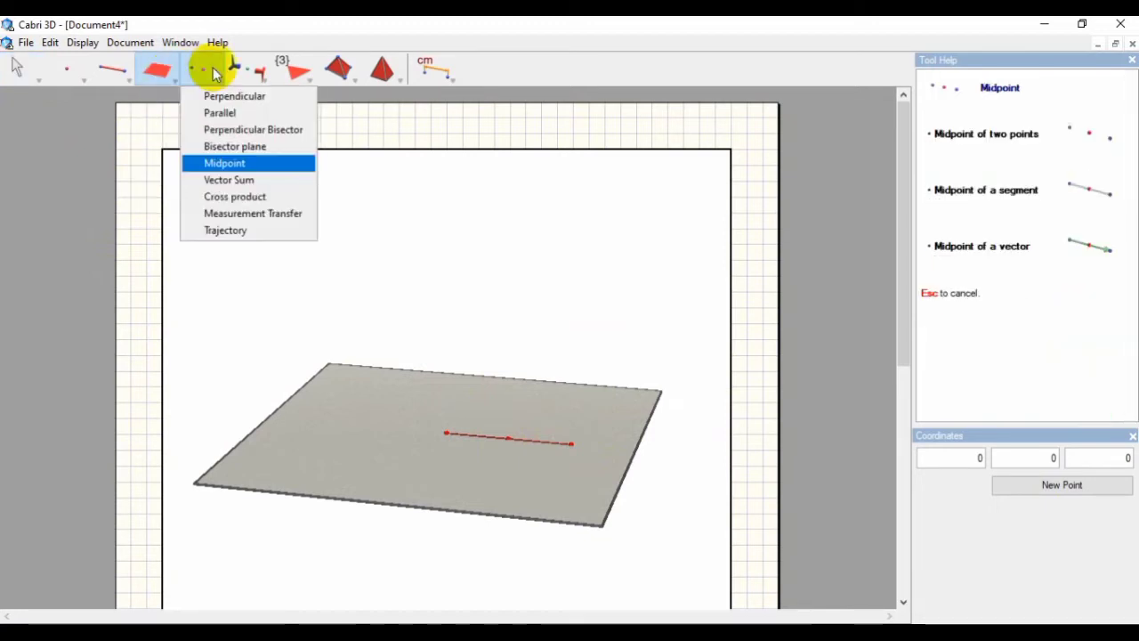
{"action": "left_click", "coordinate": [214, 80]}
{"action": "left_click", "coordinate": [214, 83]}
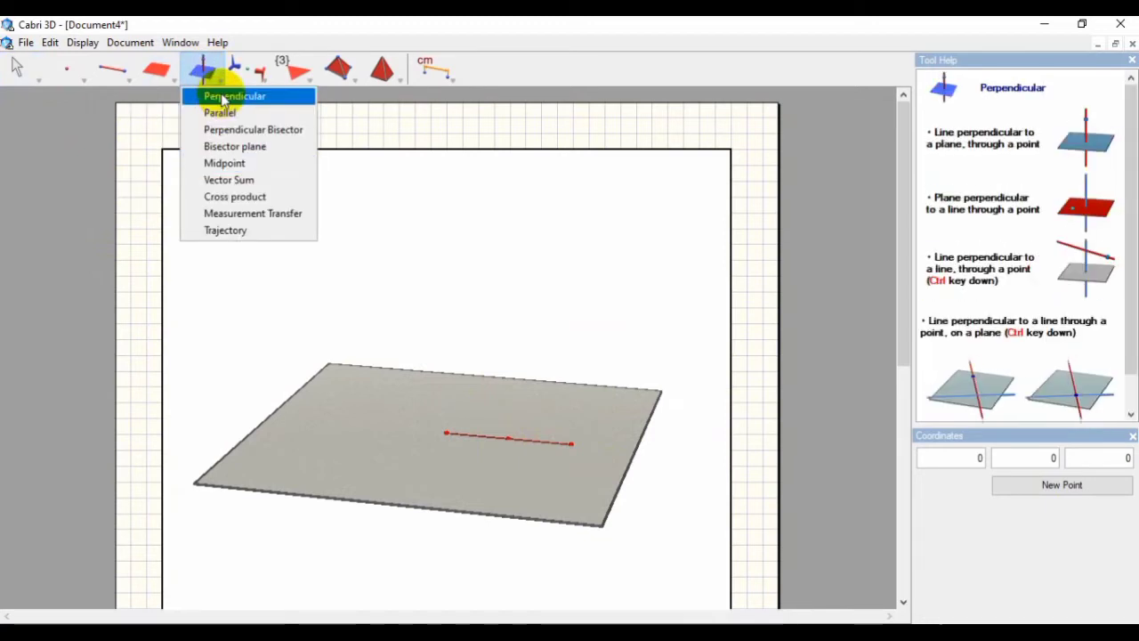
{"action": "left_click", "coordinate": [223, 98]}
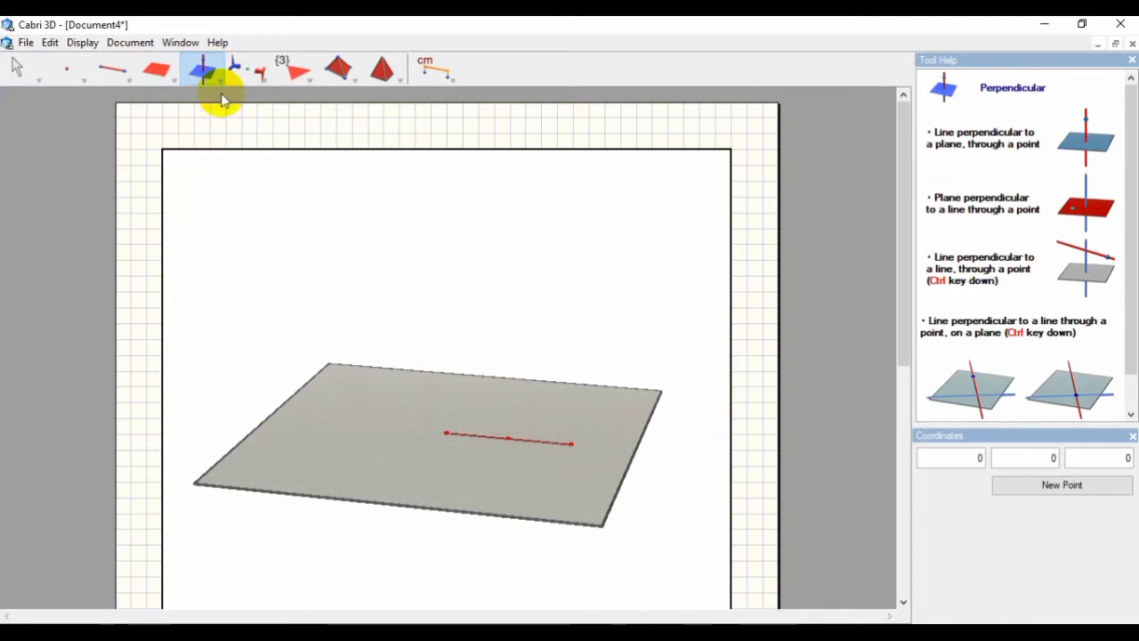
{"action": "left_click", "coordinate": [509, 443]}
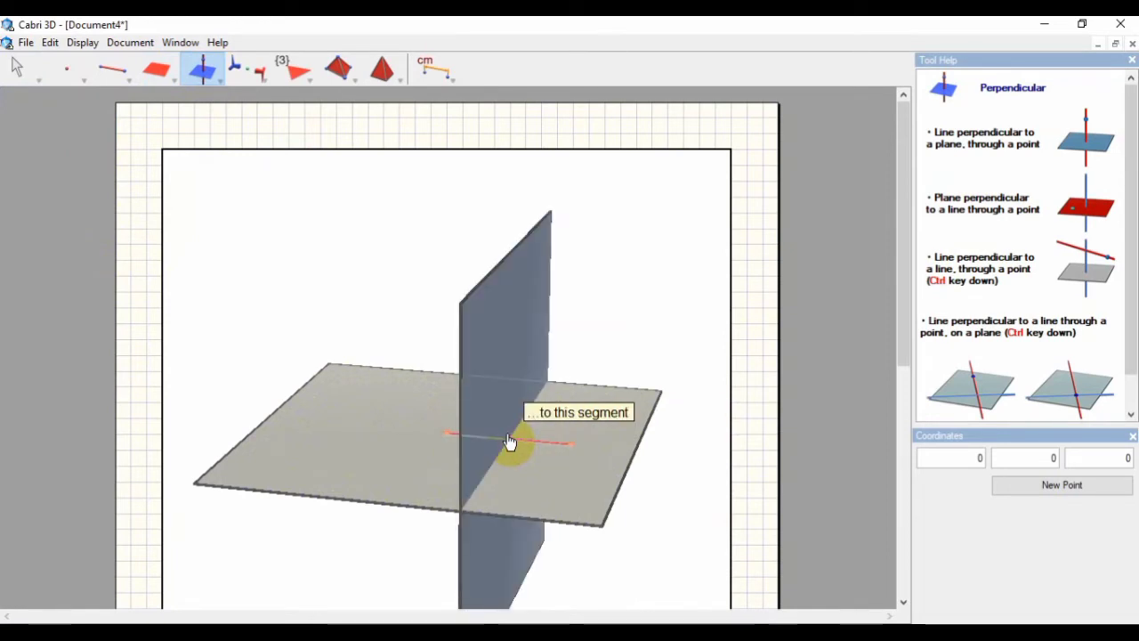
{"action": "left_click", "coordinate": [511, 442]}
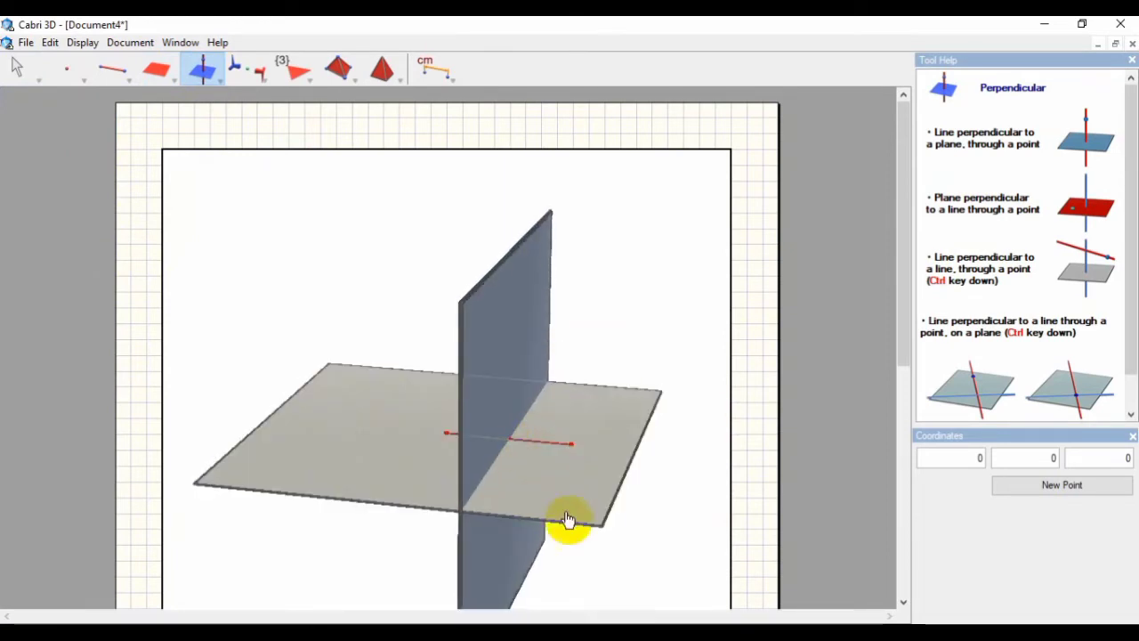
{"action": "left_click", "coordinate": [22, 71]}
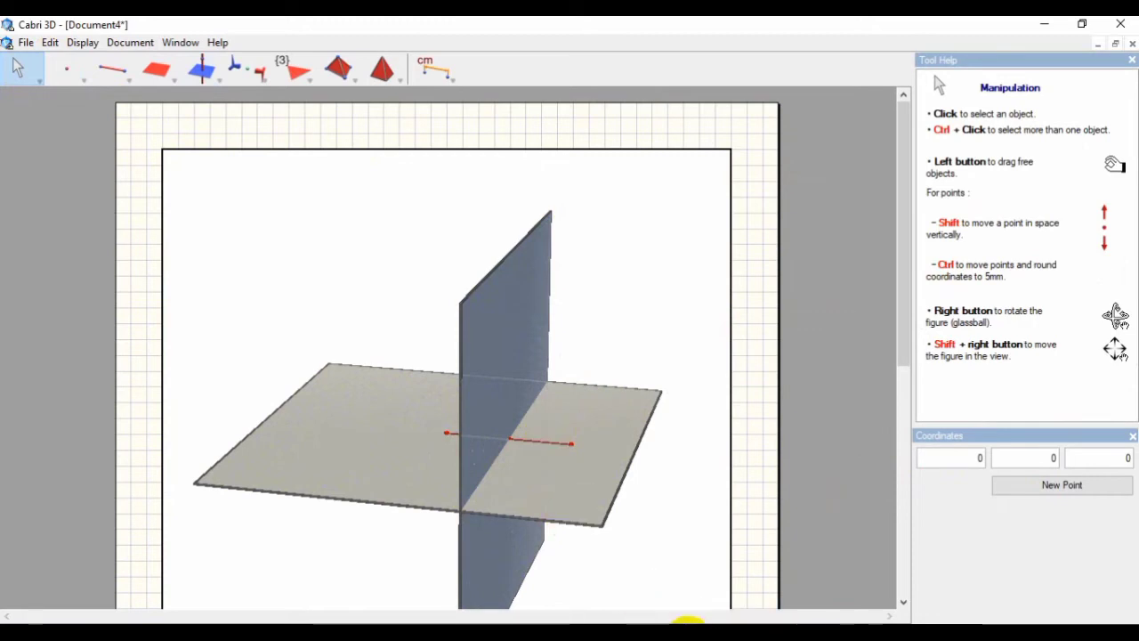
- Check question 1 in the Word document, return to Cabri 3D and add a point at (3, 2, 0) to Document4
{"action": "mouse_move", "coordinate": [703, 631]}
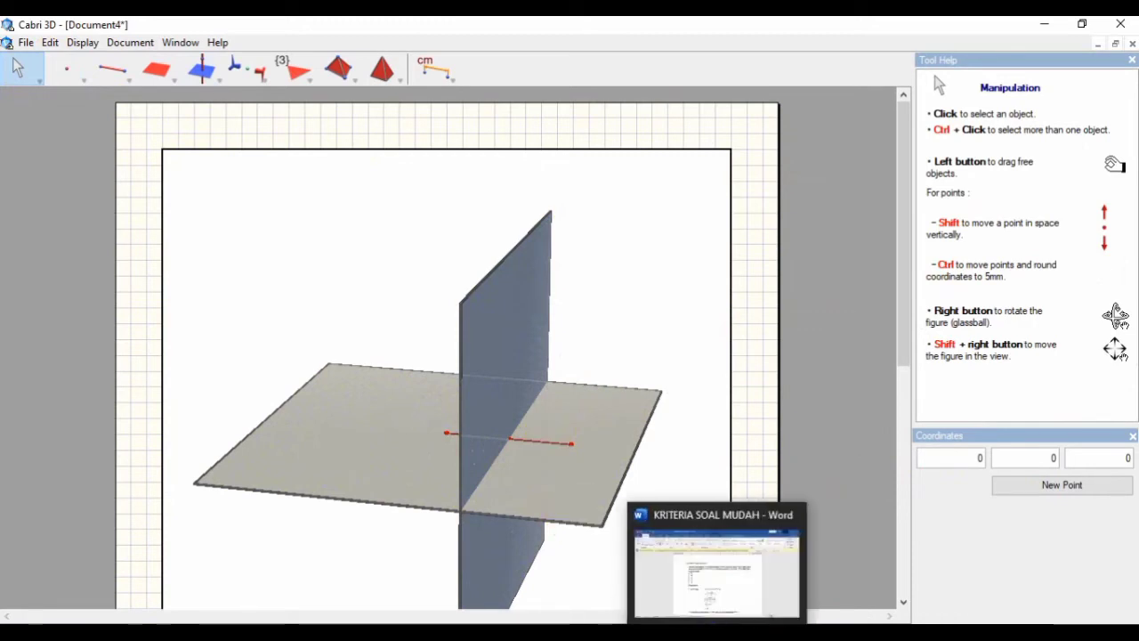
{"action": "left_click", "coordinate": [716, 572]}
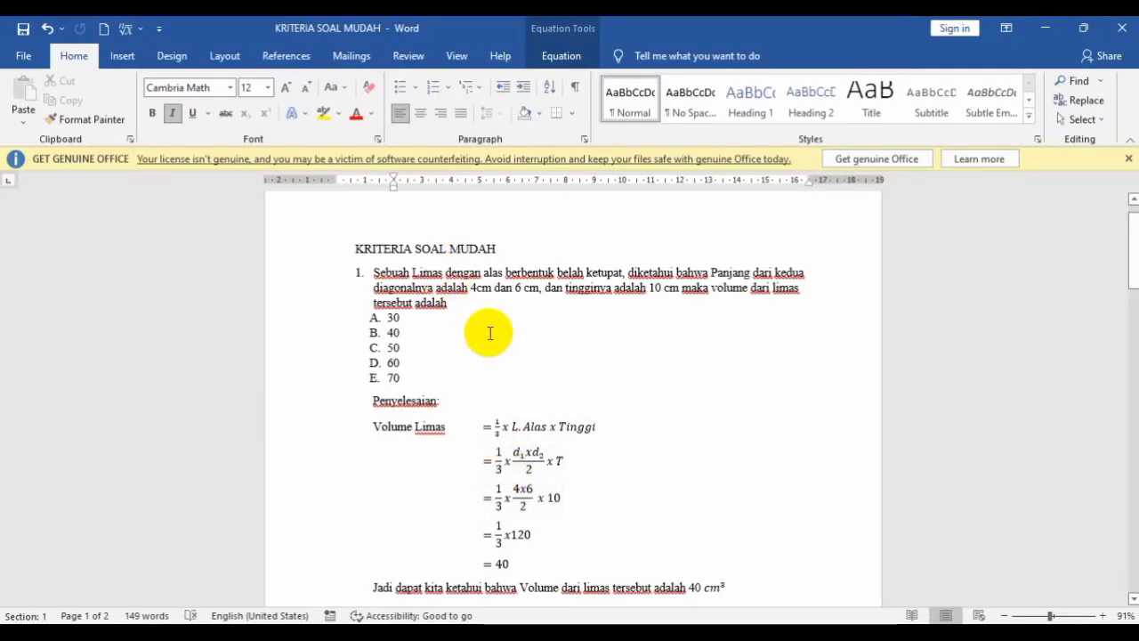
{"action": "left_click", "coordinate": [1042, 29]}
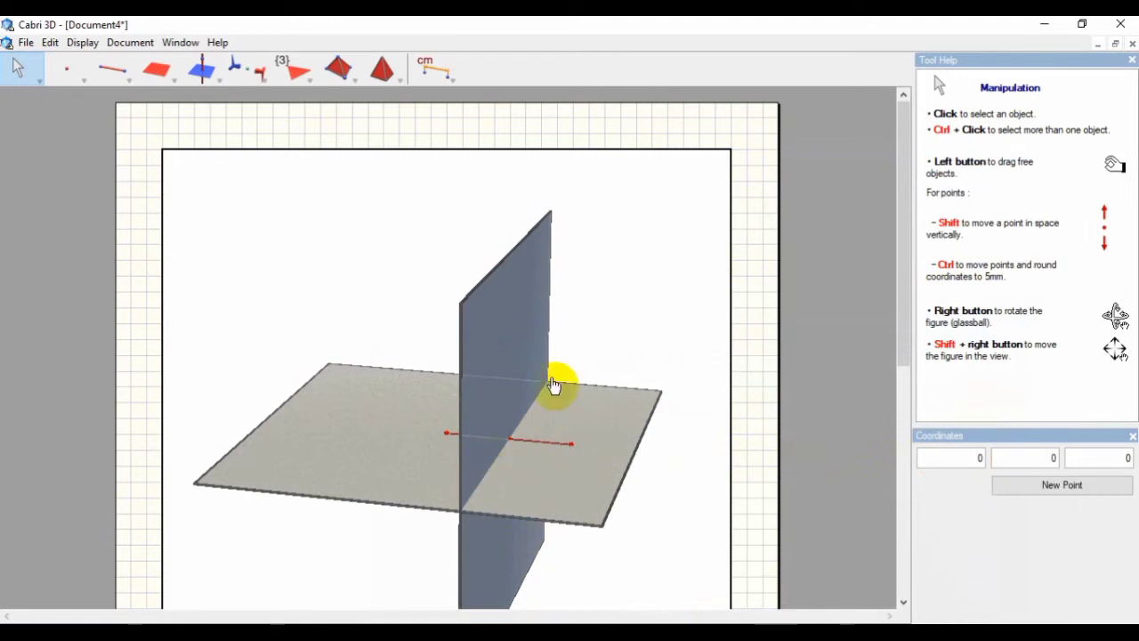
{"action": "double_click", "coordinate": [984, 458]}
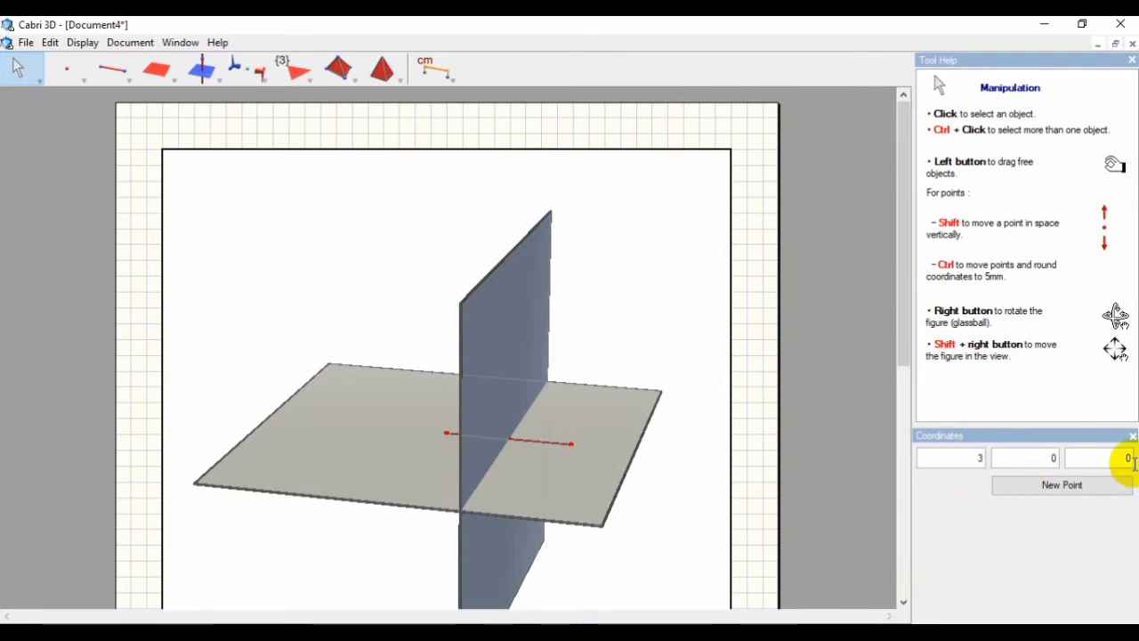
{"action": "double_click", "coordinate": [1057, 458]}
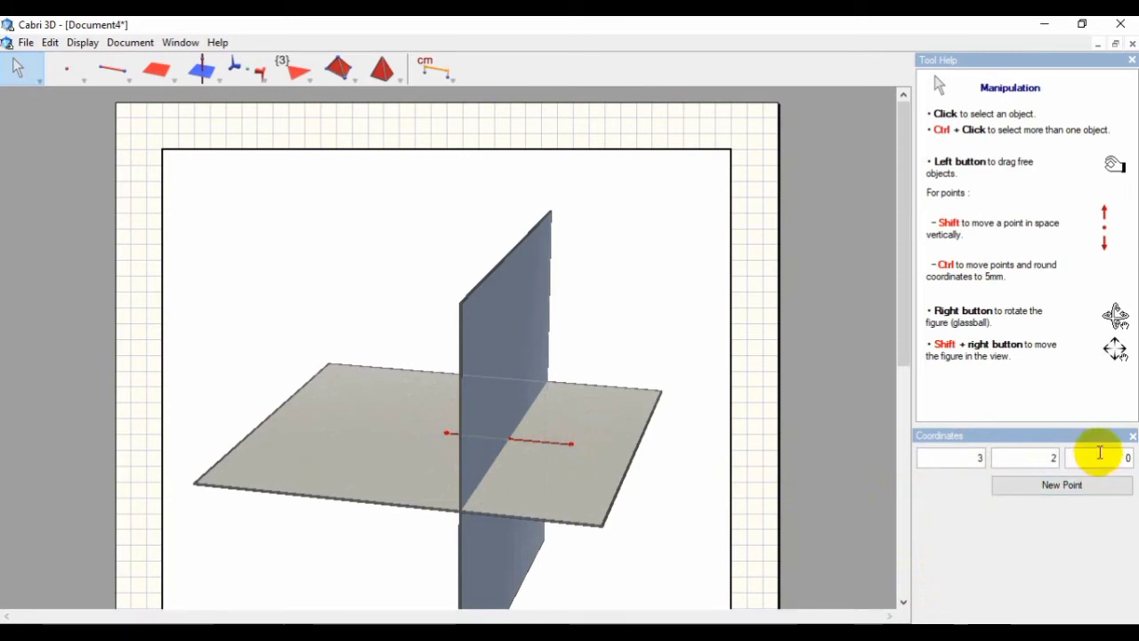
{"action": "left_click", "coordinate": [1023, 489]}
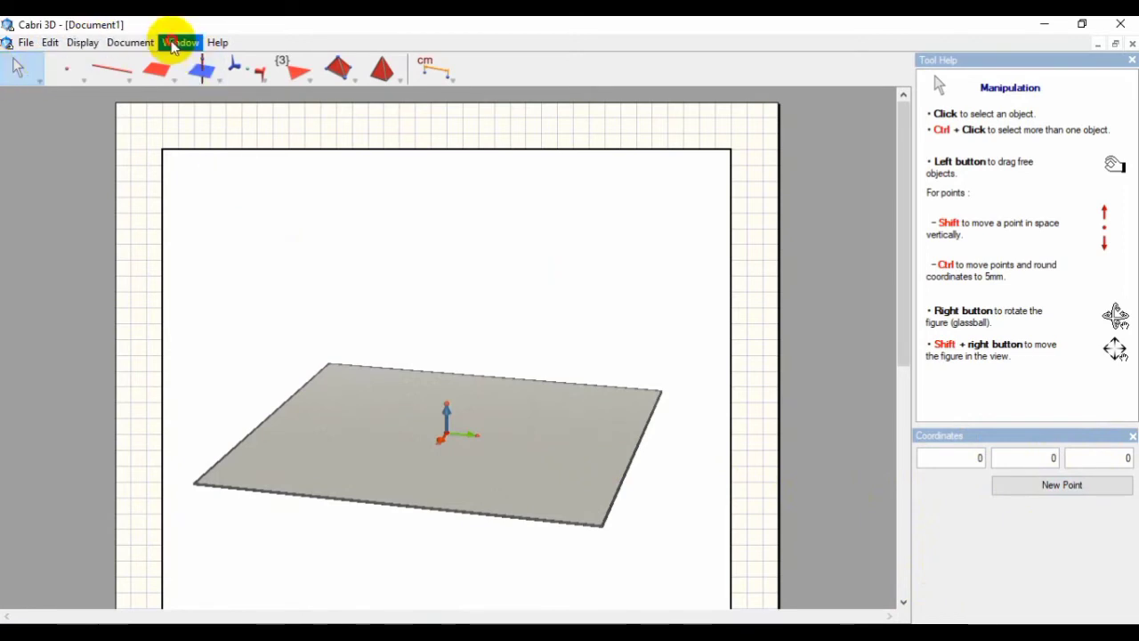
{"action": "left_click", "coordinate": [175, 43]}
{"action": "left_click", "coordinate": [204, 257]}
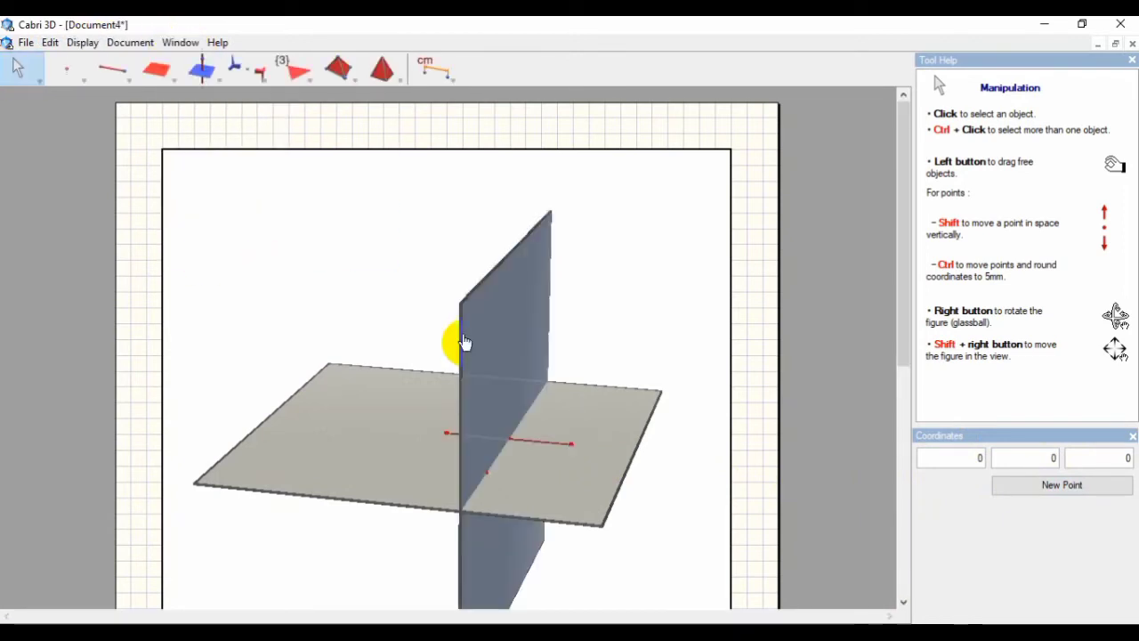
{"action": "left_click", "coordinate": [488, 474]}
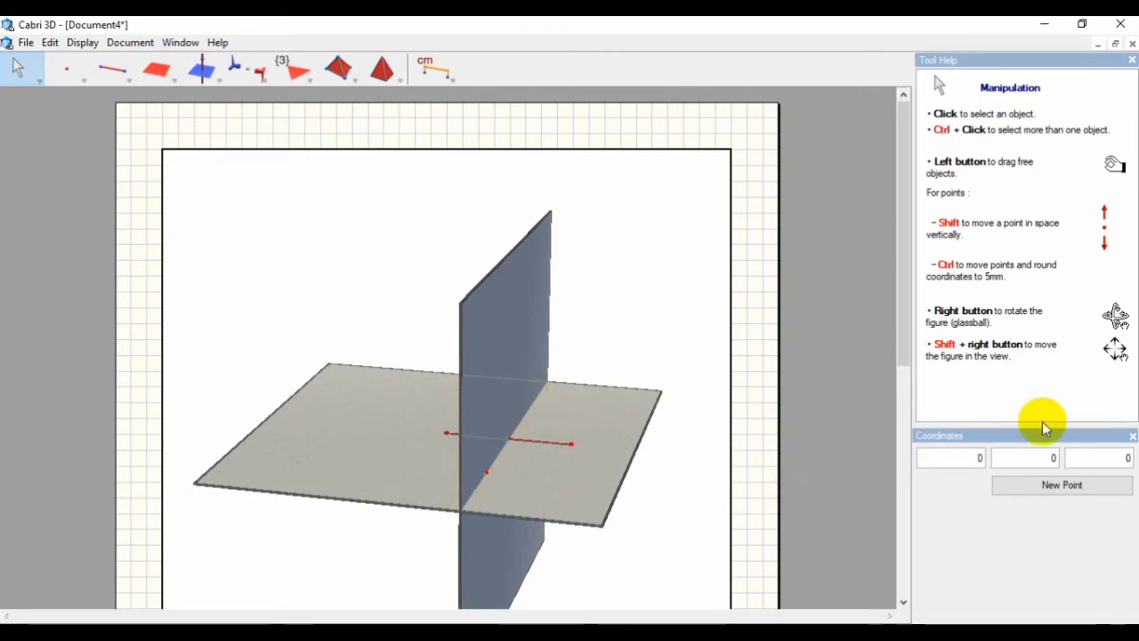
- Add a point at (-3, 2, 0) and bring the Document4 drawing back into view
{"action": "double_click", "coordinate": [977, 458]}
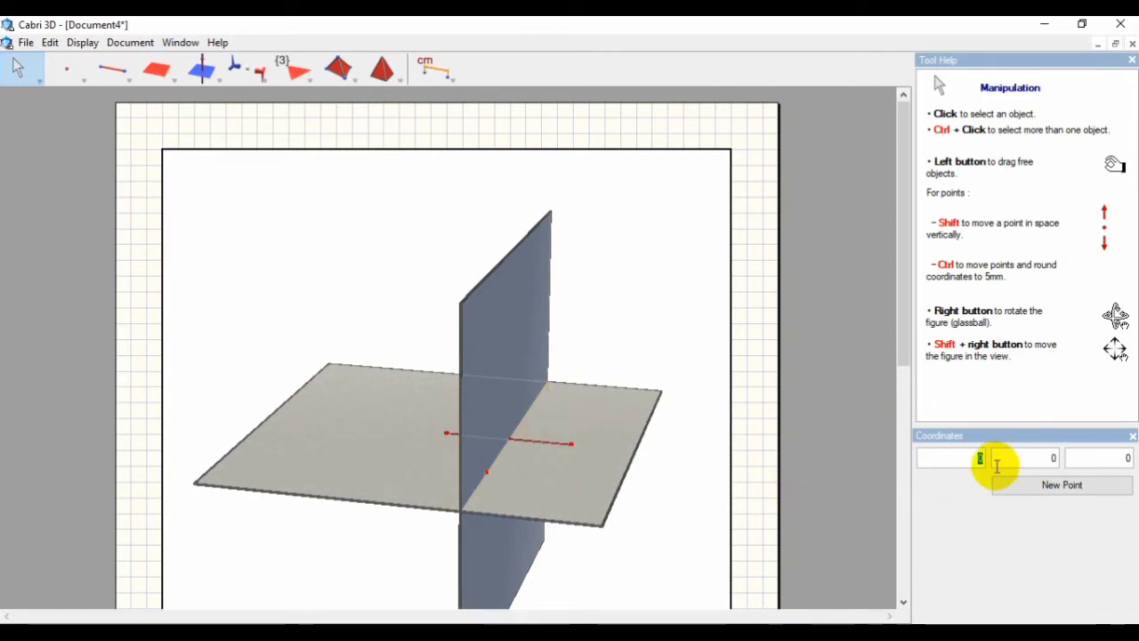
{"action": "type", "text": "-3"}
{"action": "left_click", "coordinate": [1057, 460]}
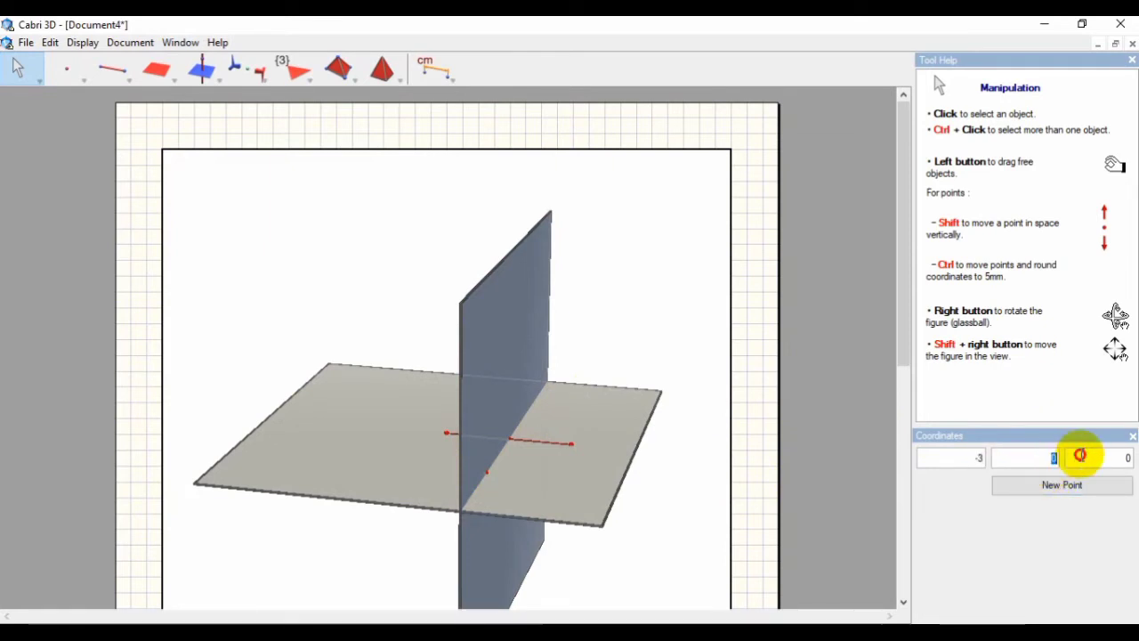
{"action": "double_click", "coordinate": [1057, 459]}
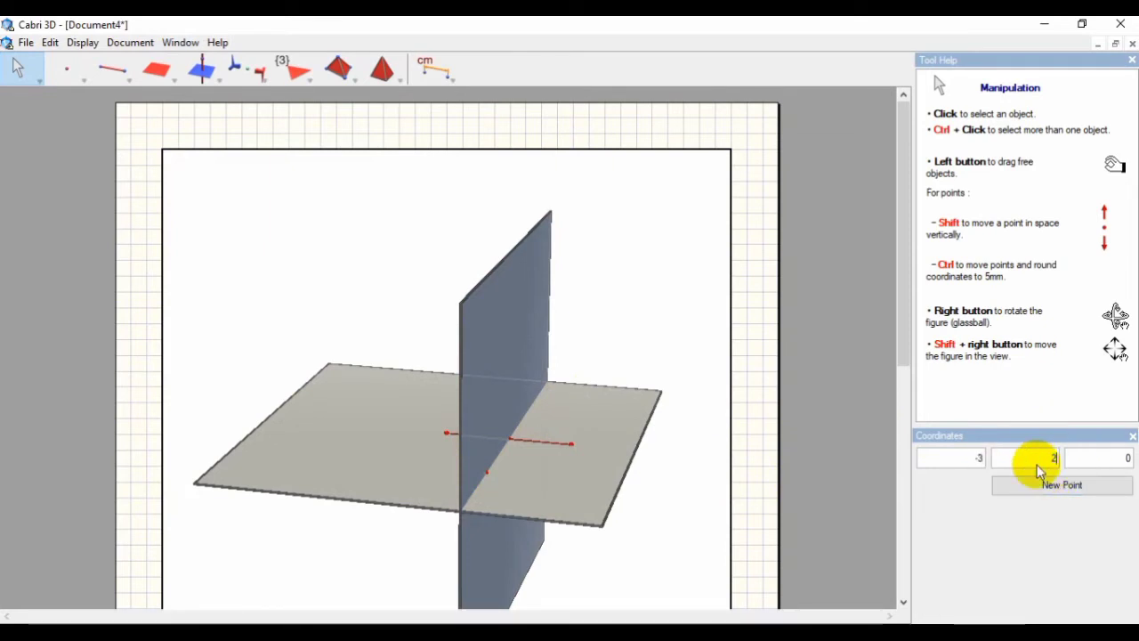
{"action": "left_click", "coordinate": [1055, 480]}
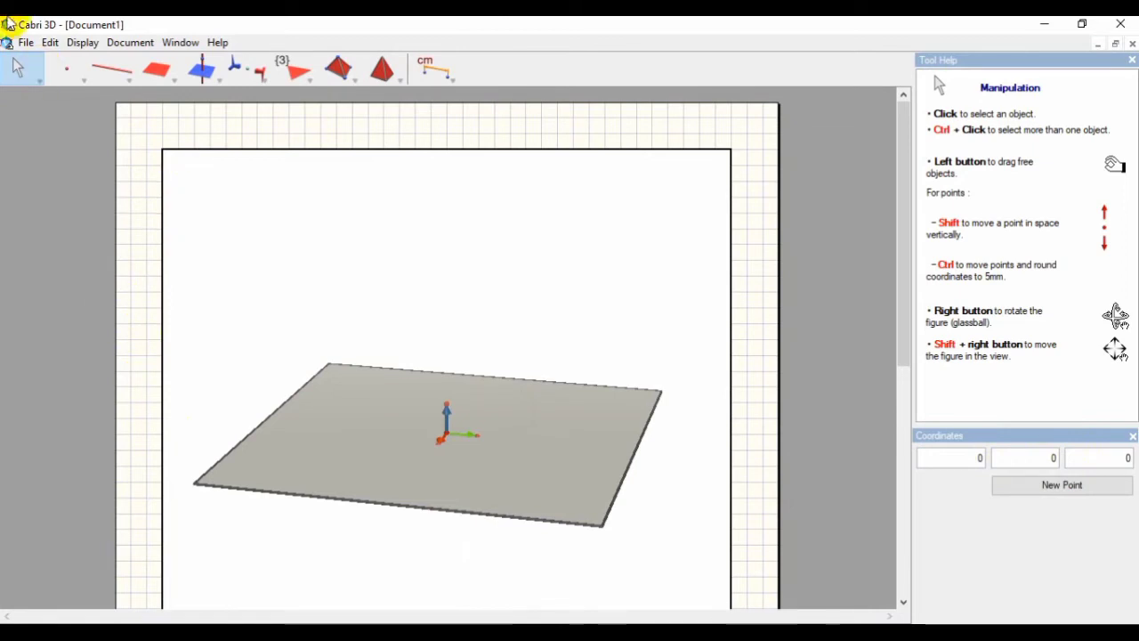
{"action": "left_click", "coordinate": [177, 42]}
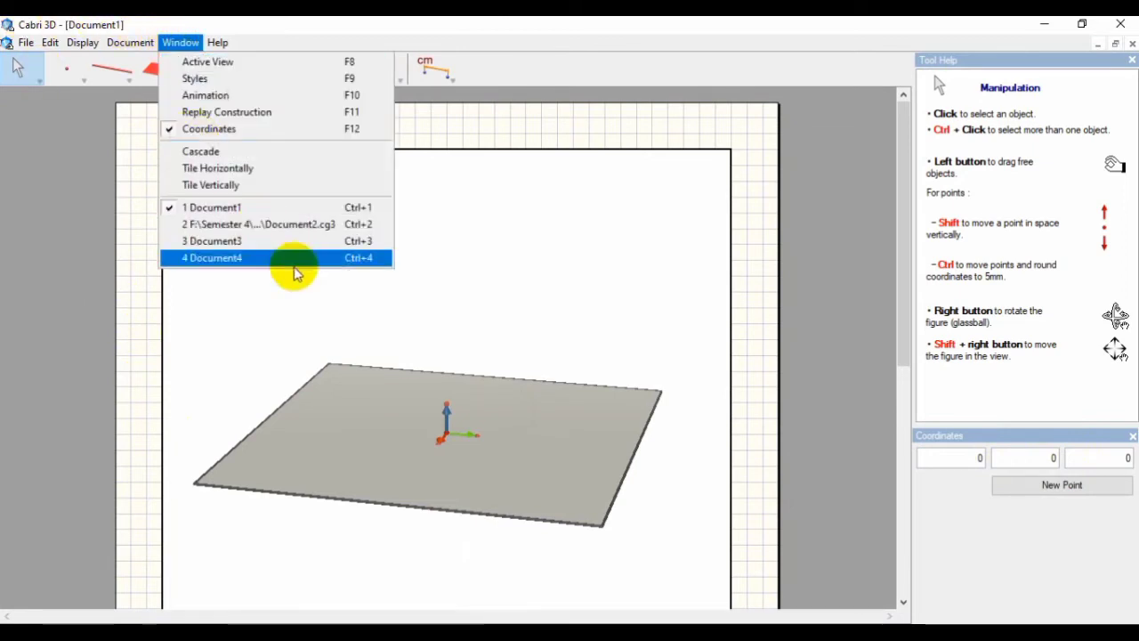
{"action": "left_click", "coordinate": [263, 260]}
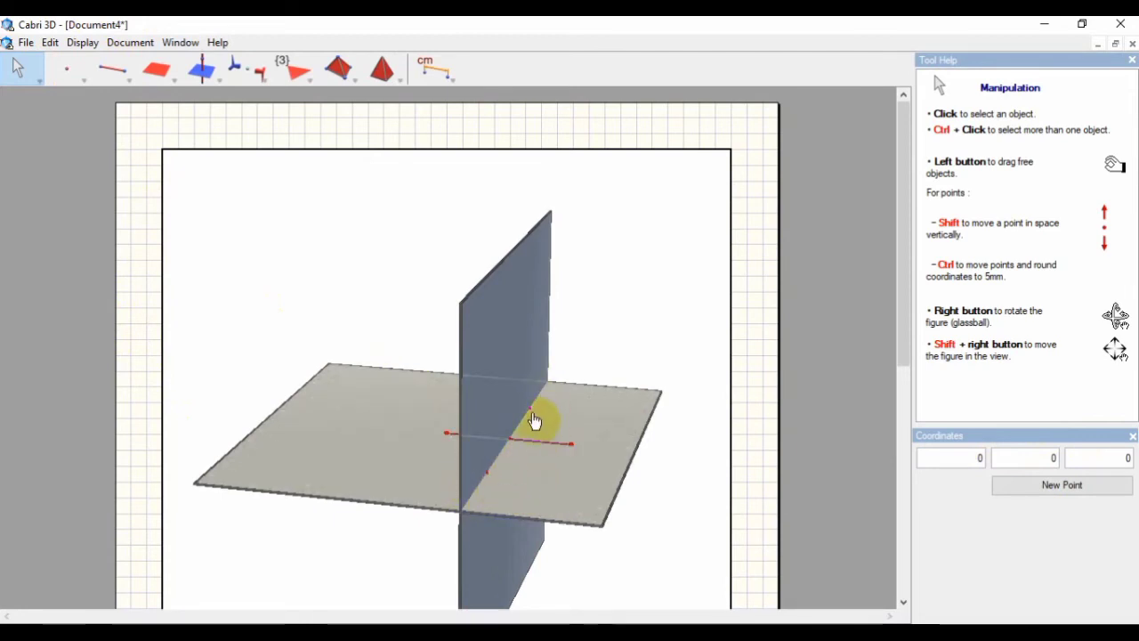
- Draw a segment joining the points (3, 2, 0) and (-3, 2, 0) as the second diagonal
{"action": "left_click", "coordinate": [114, 78]}
{"action": "left_click_drag", "start_coordinate": [116, 71], "coordinate": [133, 113]}
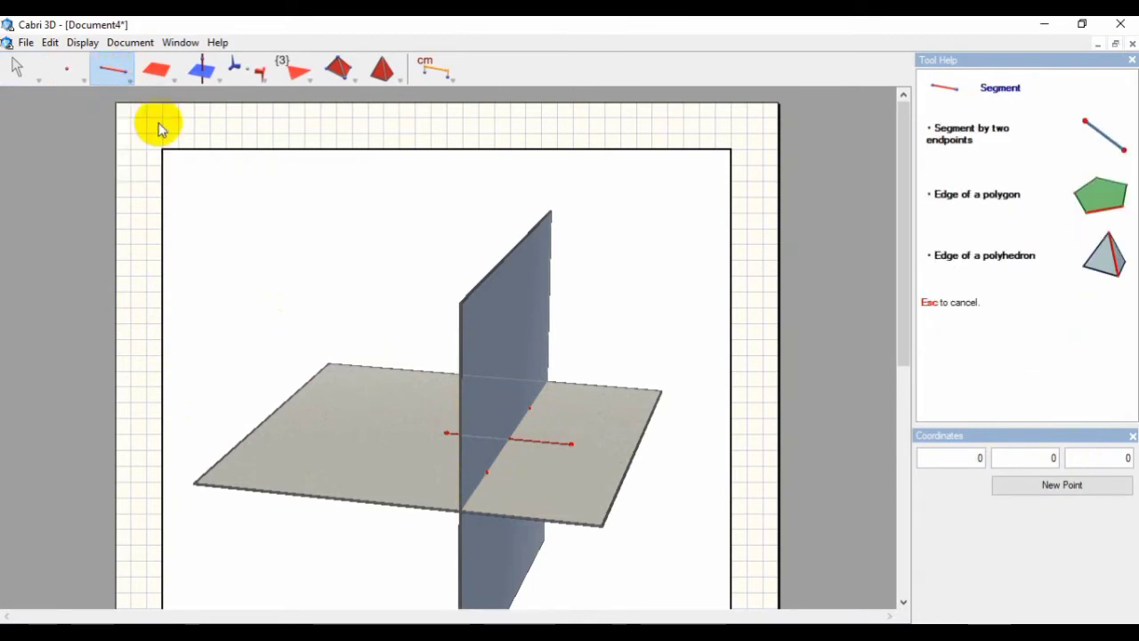
{"action": "left_click", "coordinate": [488, 474]}
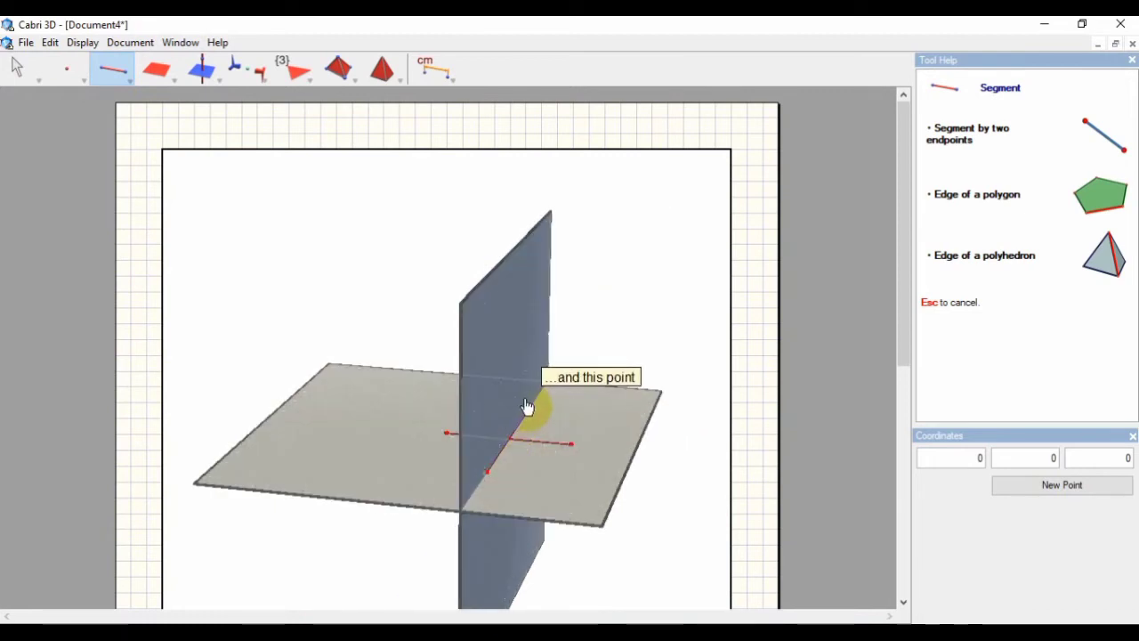
{"action": "left_click", "coordinate": [528, 407]}
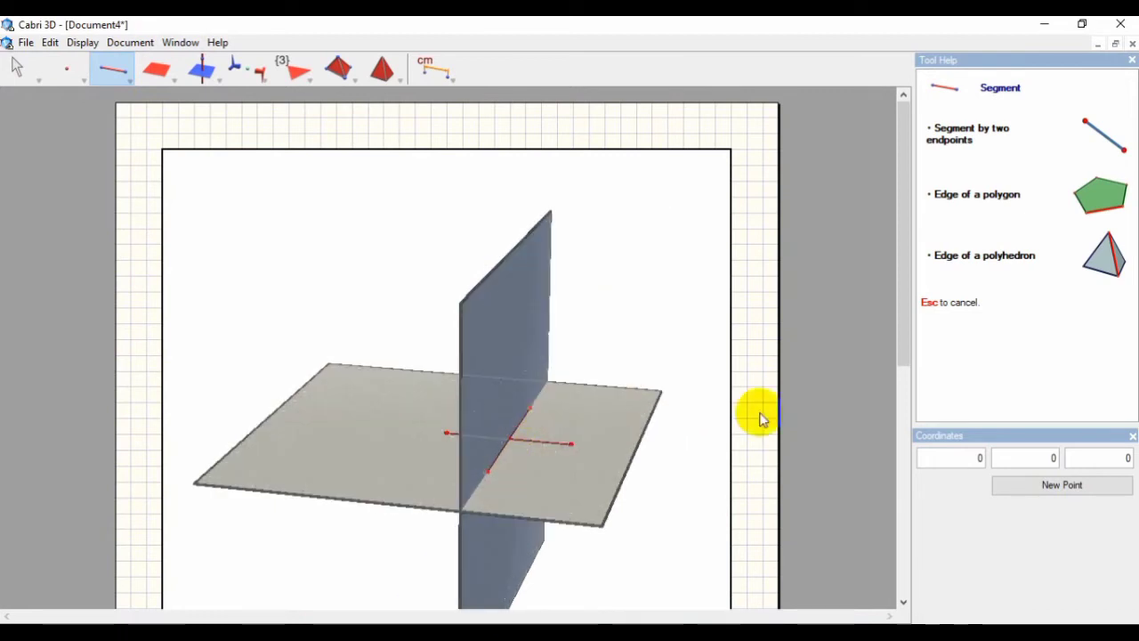
- Delete the vertical plane that is perpendicular to the first segment
{"action": "left_click", "coordinate": [17, 67]}
{"action": "left_click", "coordinate": [521, 307]}
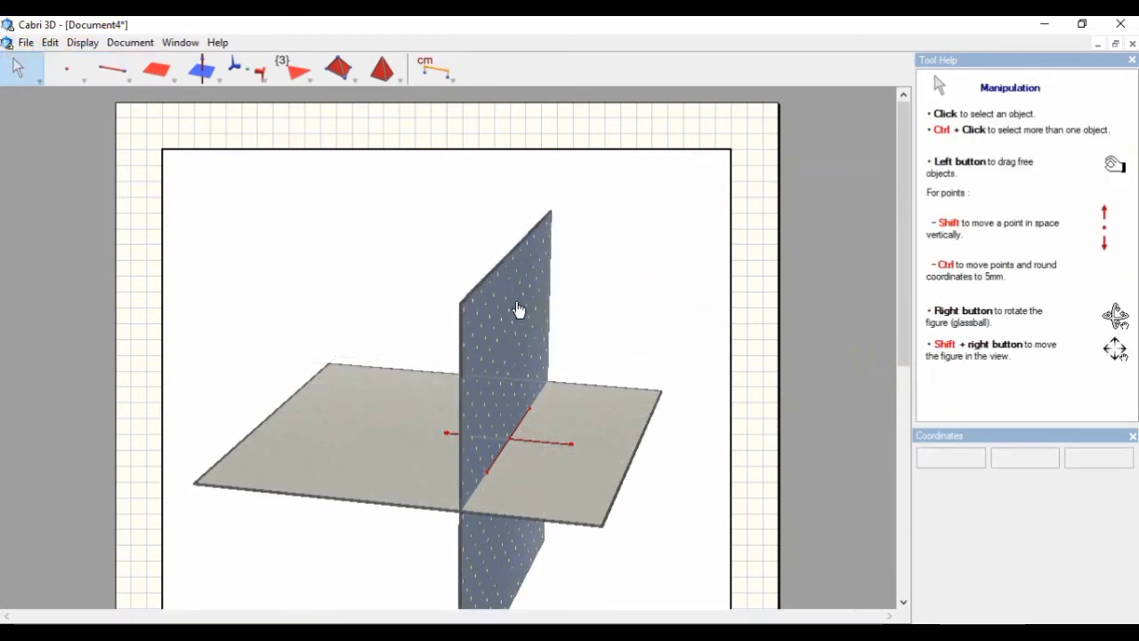
{"action": "key", "text": "Delete"}
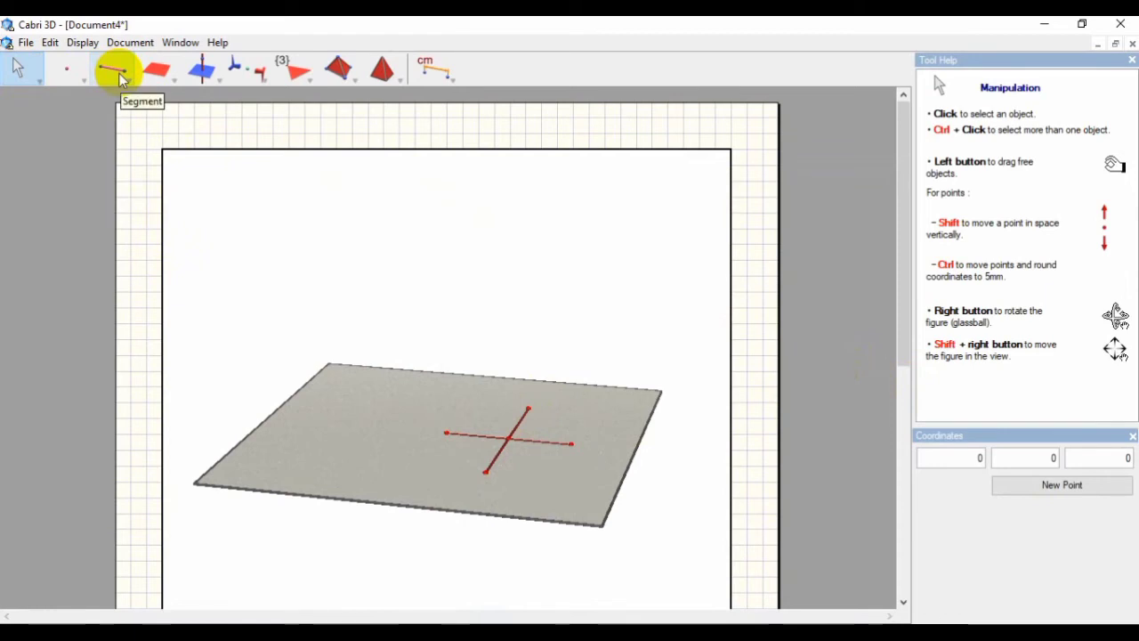
- Construct a rhombus polygon through the four endpoints of the two crossing diagonals
{"action": "left_click_drag", "start_coordinate": [157, 75], "coordinate": [178, 113]}
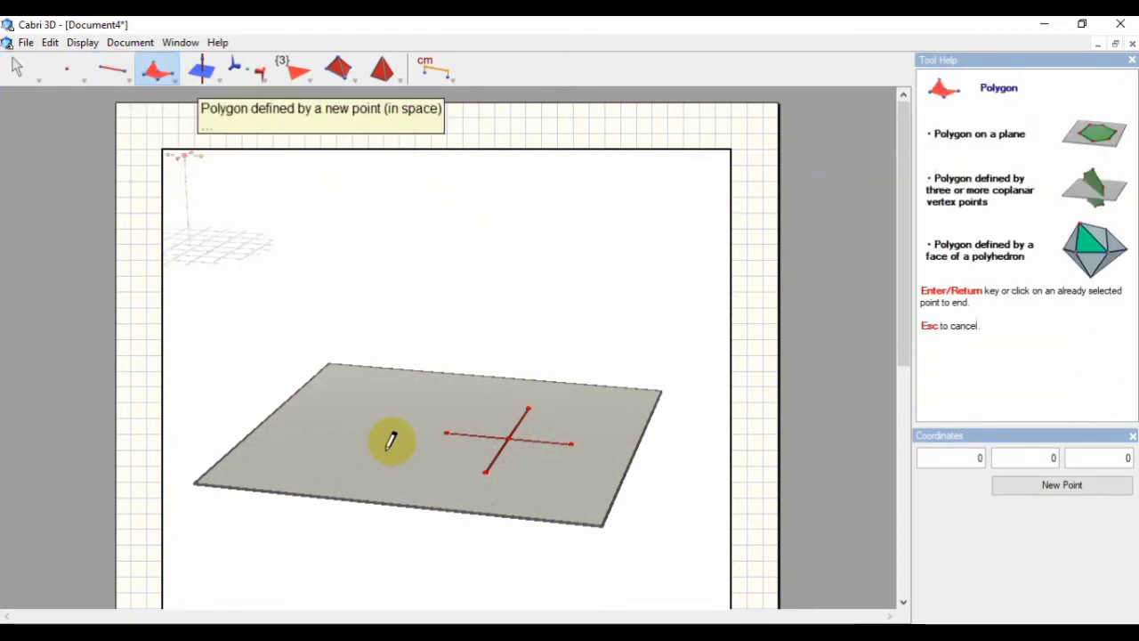
{"action": "left_click", "coordinate": [444, 435]}
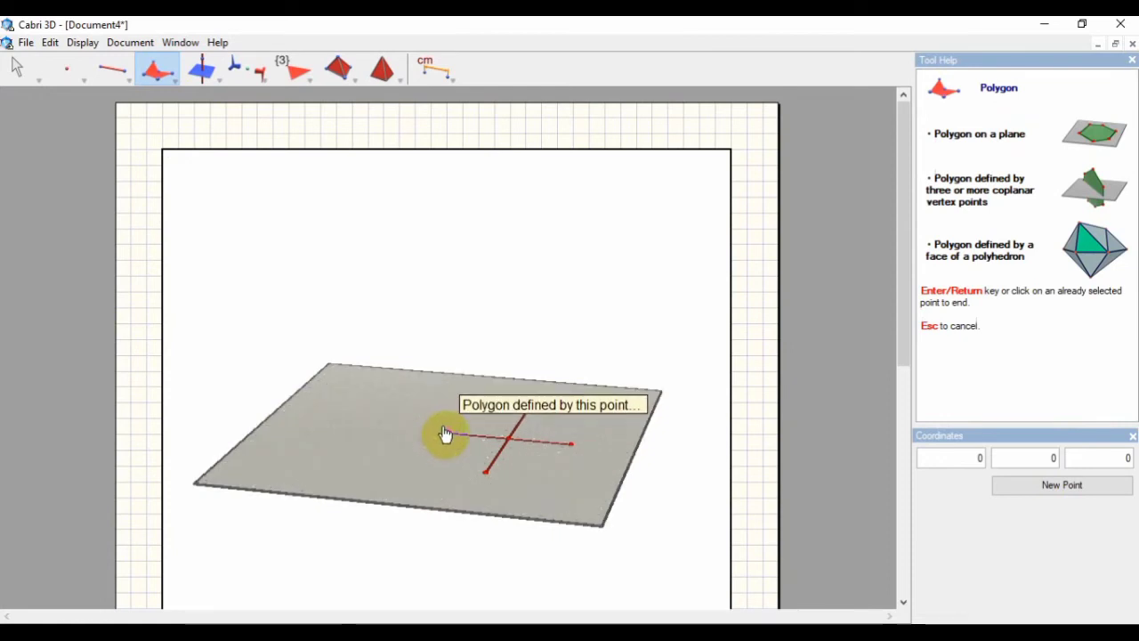
{"action": "left_click", "coordinate": [486, 471]}
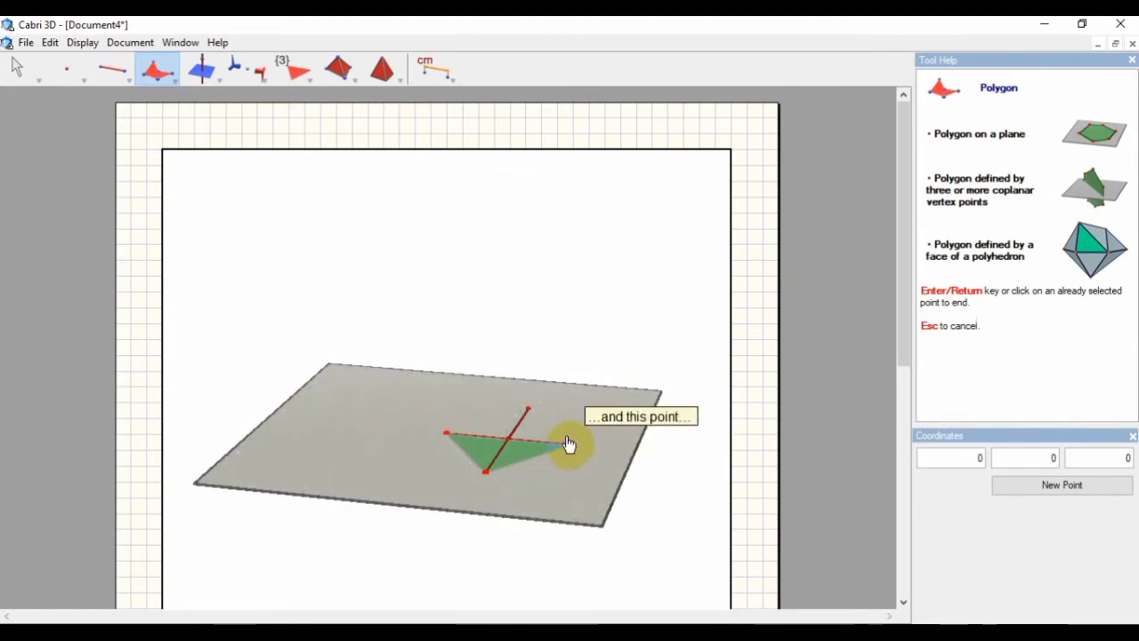
{"action": "left_click", "coordinate": [569, 443]}
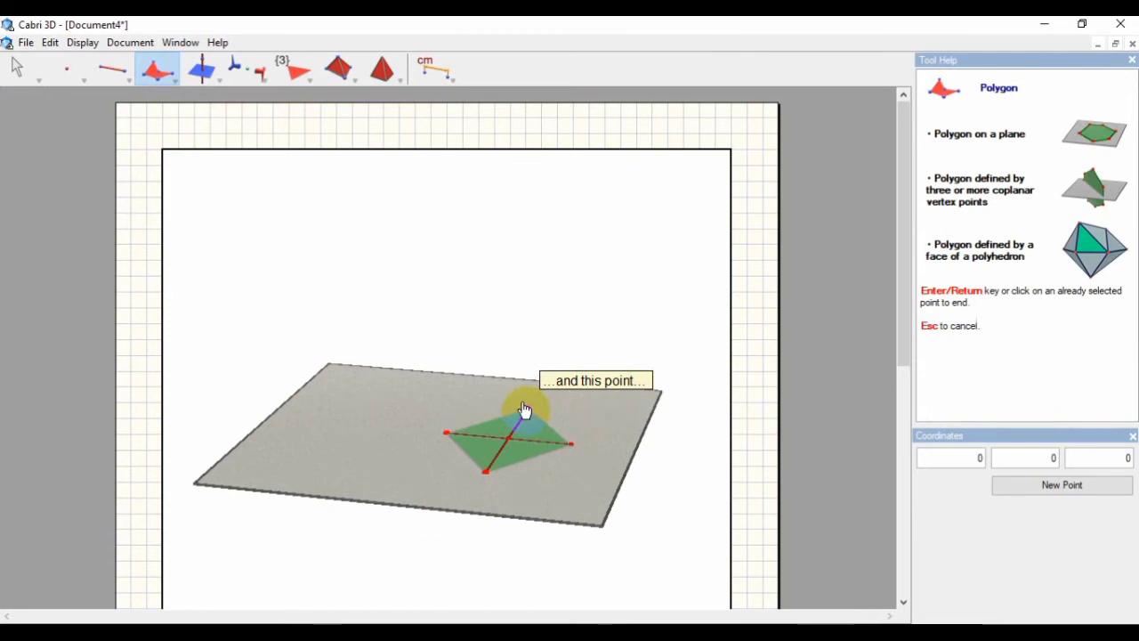
{"action": "left_click", "coordinate": [525, 410]}
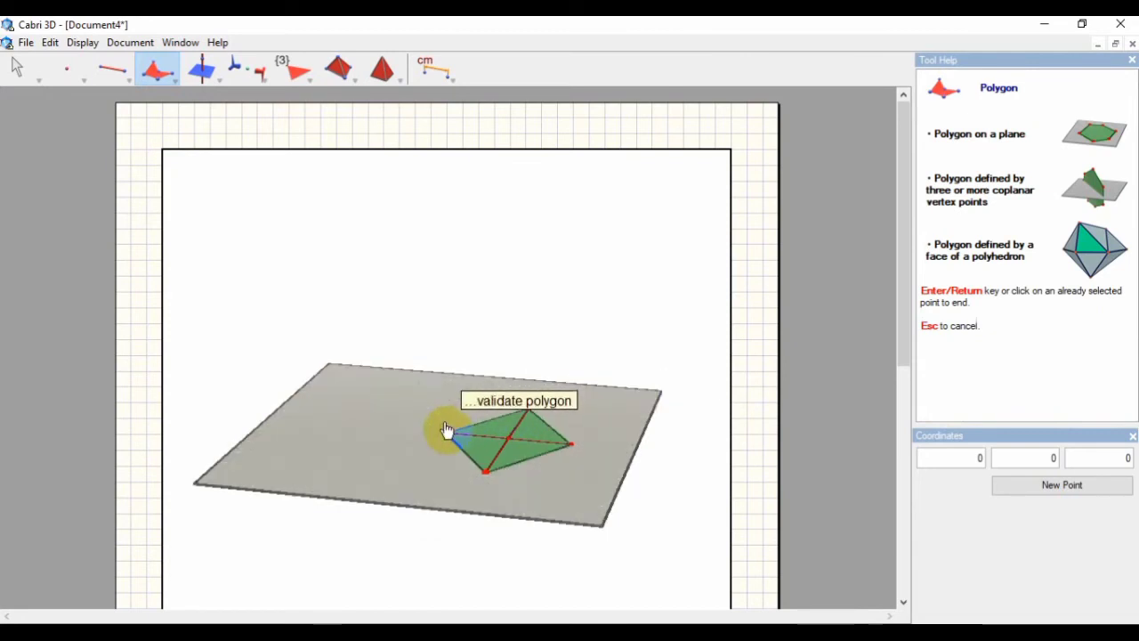
{"action": "left_click", "coordinate": [447, 430]}
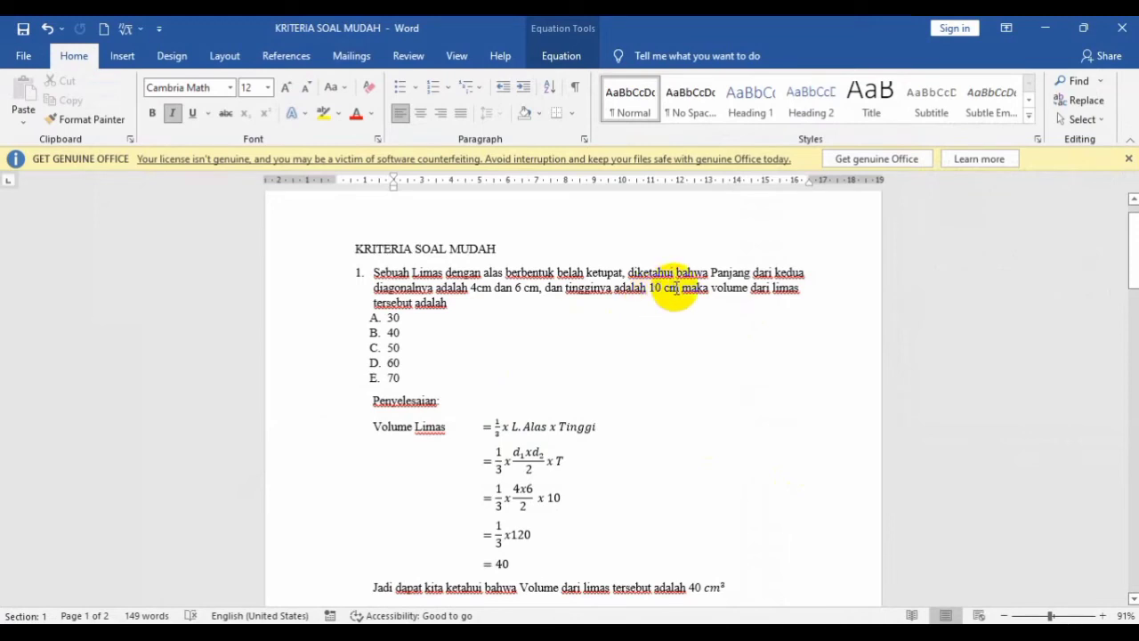
- Return from the Word question to Cabri 3D and add the apex point at (0, 2, 10) to Document4
{"action": "left_click", "coordinate": [1050, 30]}
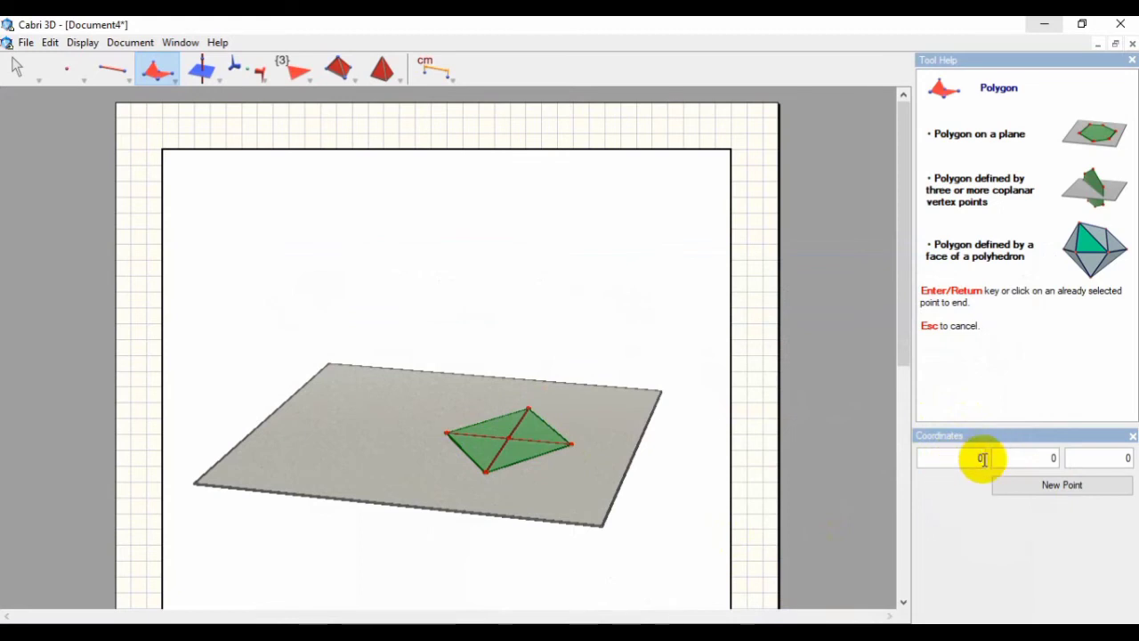
{"action": "left_click", "coordinate": [1046, 457]}
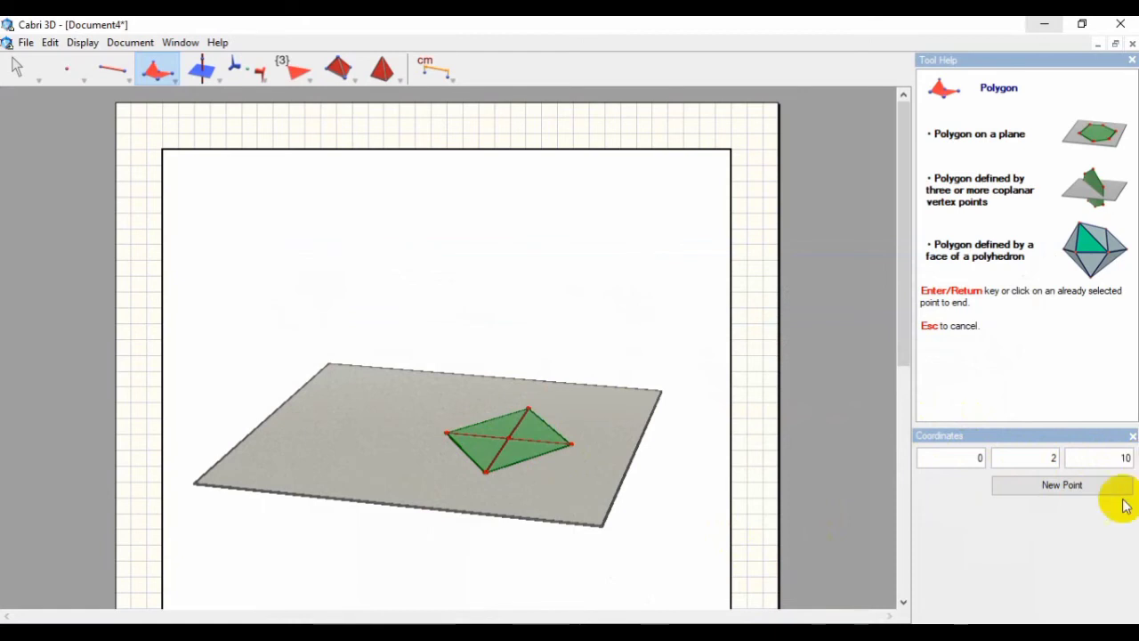
{"action": "left_click", "coordinate": [1024, 485]}
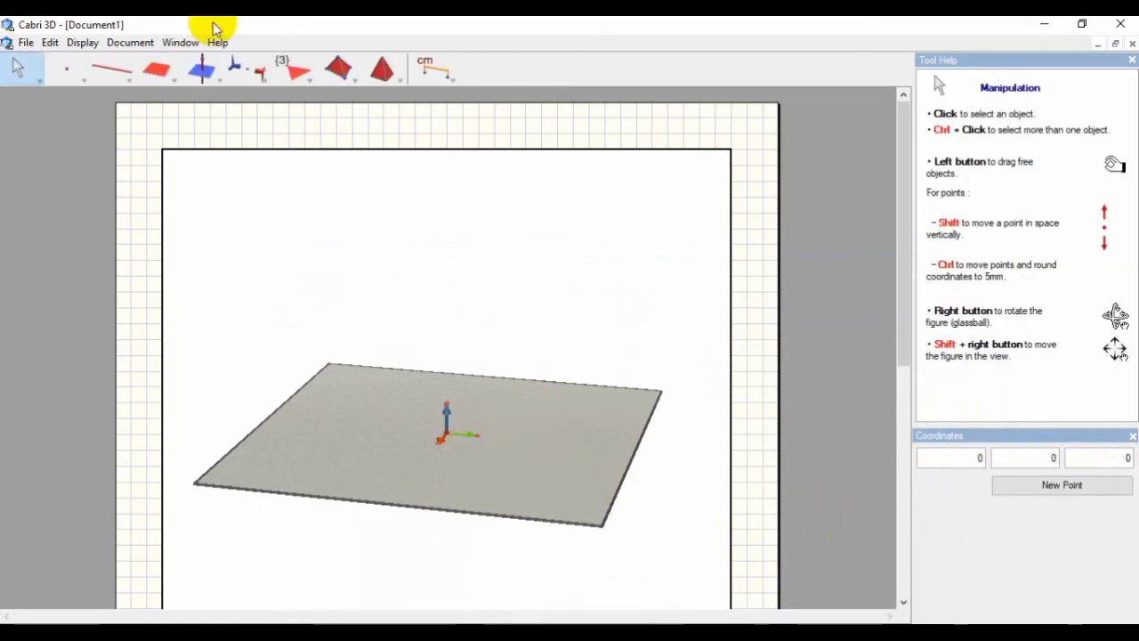
{"action": "left_click", "coordinate": [183, 42]}
{"action": "left_click", "coordinate": [214, 258]}
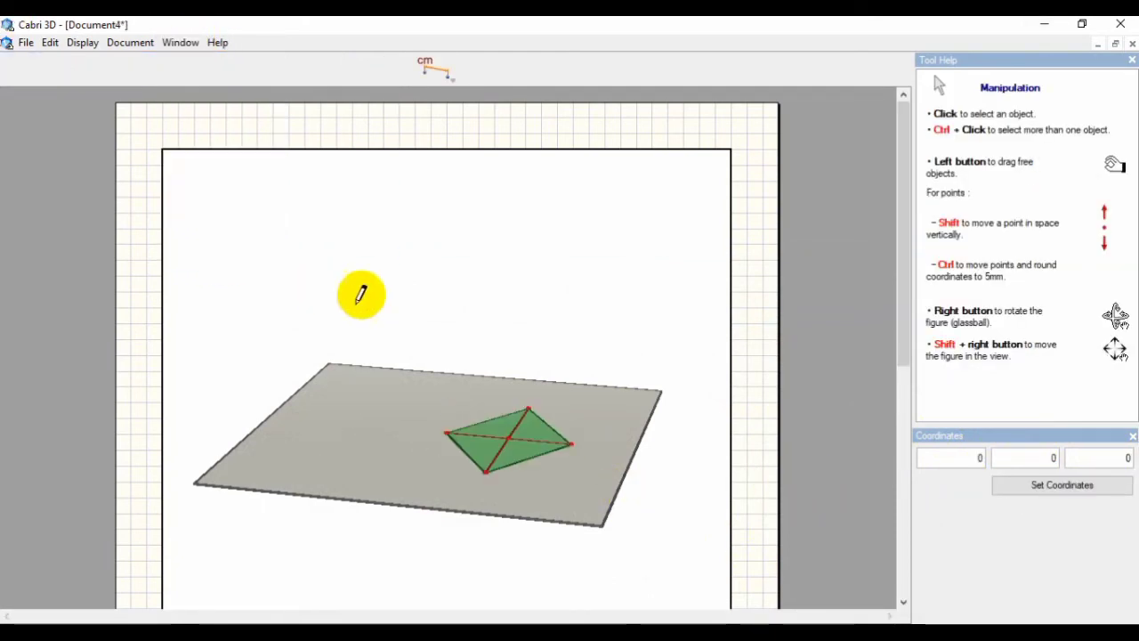
{"action": "right_click_drag", "start_coordinate": [630, 472], "coordinate": [663, 449]}
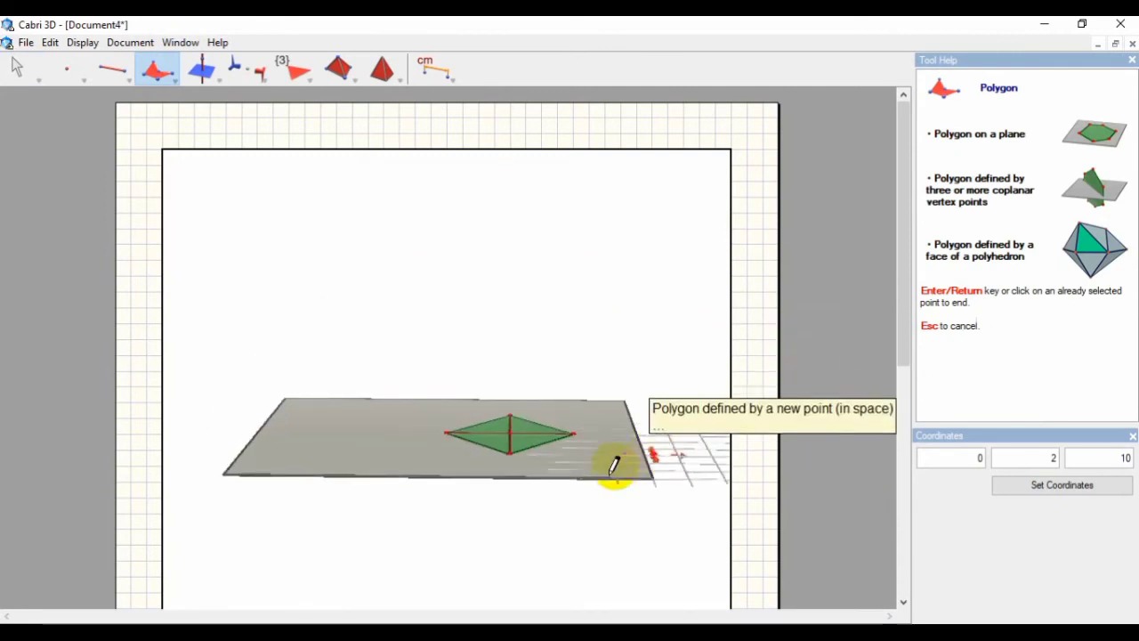
{"action": "left_click", "coordinate": [16, 68]}
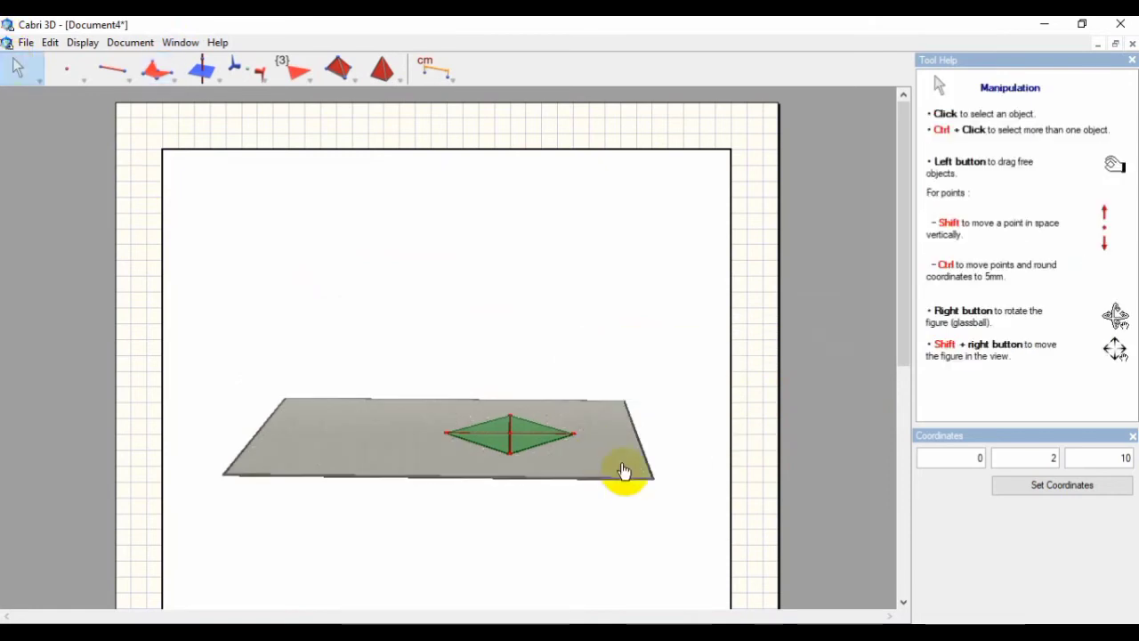
{"action": "right_click_drag", "start_coordinate": [623, 472], "coordinate": [638, 490]}
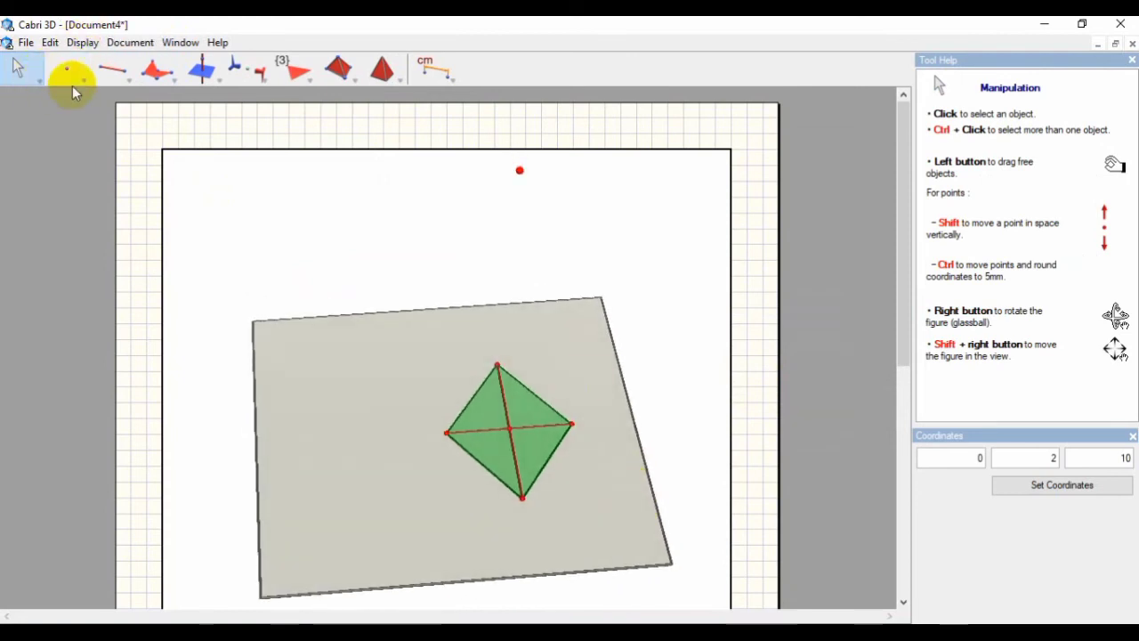
- Construct a pyramid from the rhombus base to the apex point above it and add a measurement of its volume
{"action": "left_click", "coordinate": [386, 77]}
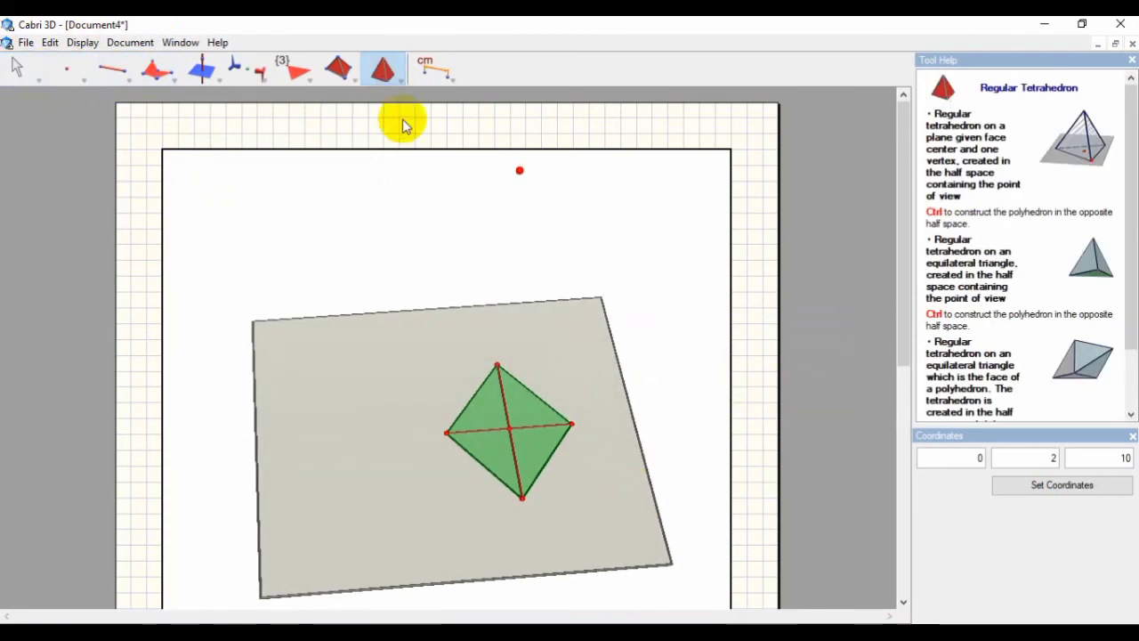
{"action": "left_click", "coordinate": [388, 81]}
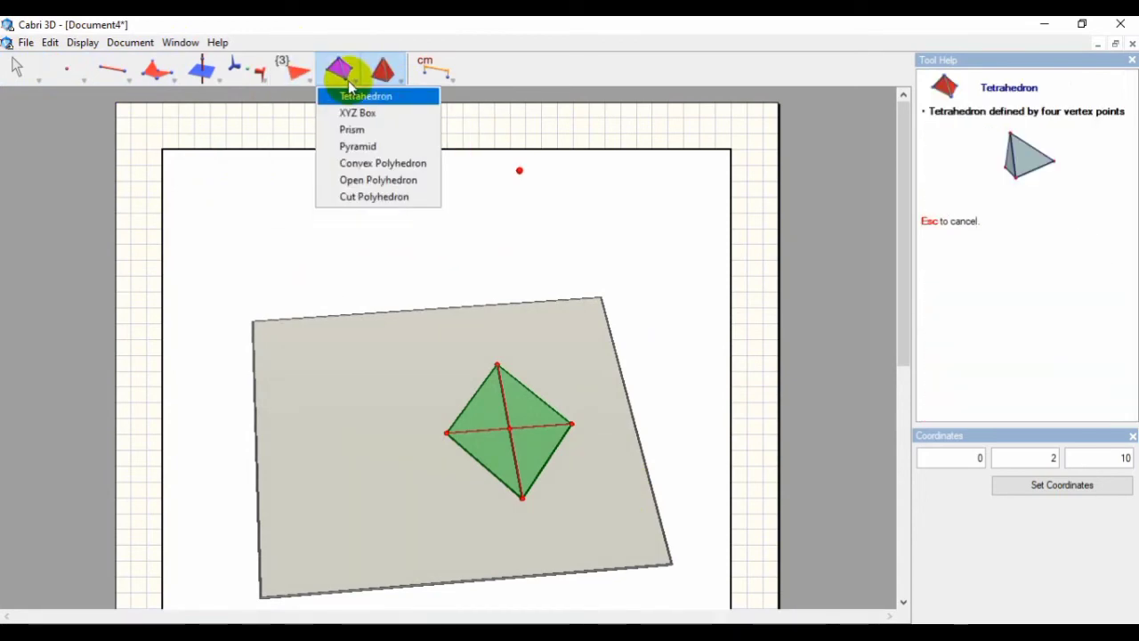
{"action": "left_click", "coordinate": [349, 81]}
{"action": "left_click", "coordinate": [349, 81]}
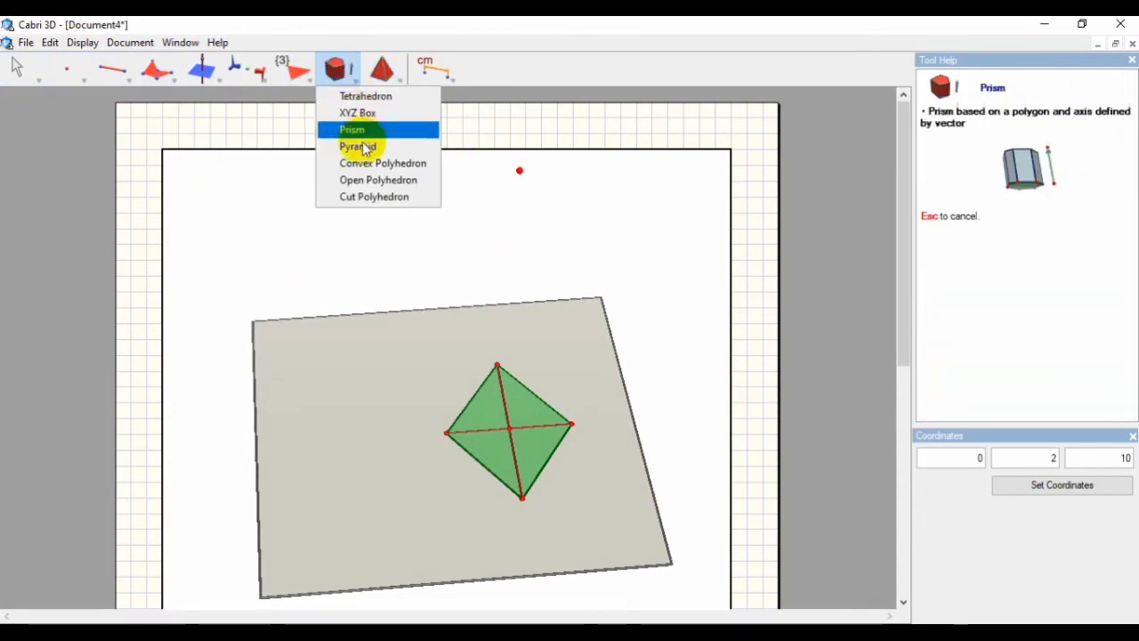
{"action": "left_click", "coordinate": [360, 147]}
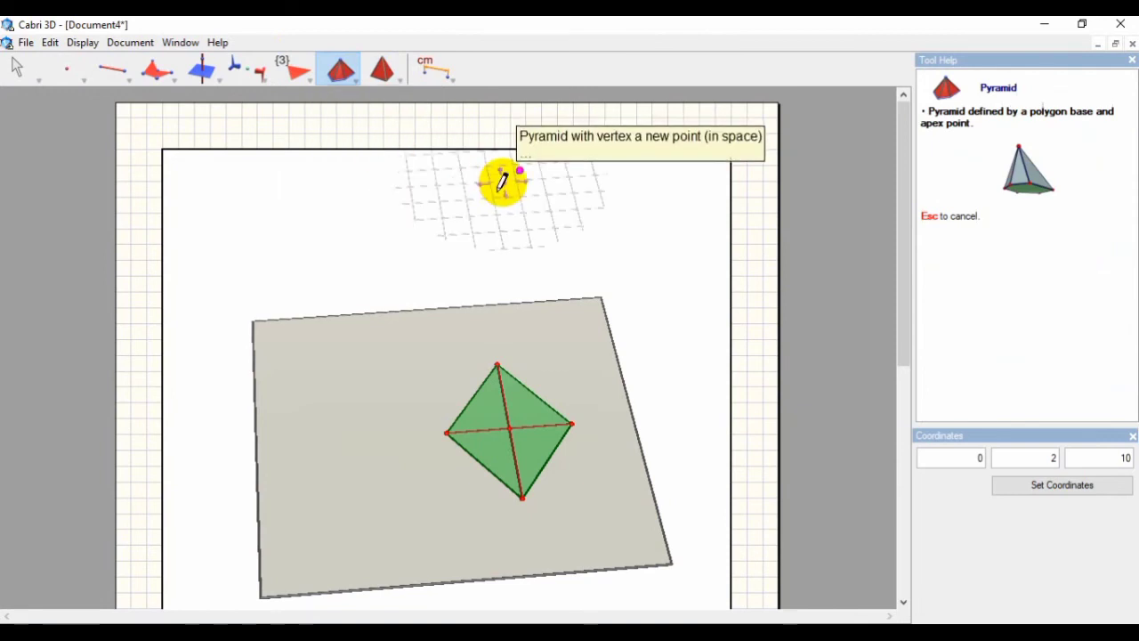
{"action": "left_click", "coordinate": [519, 174]}
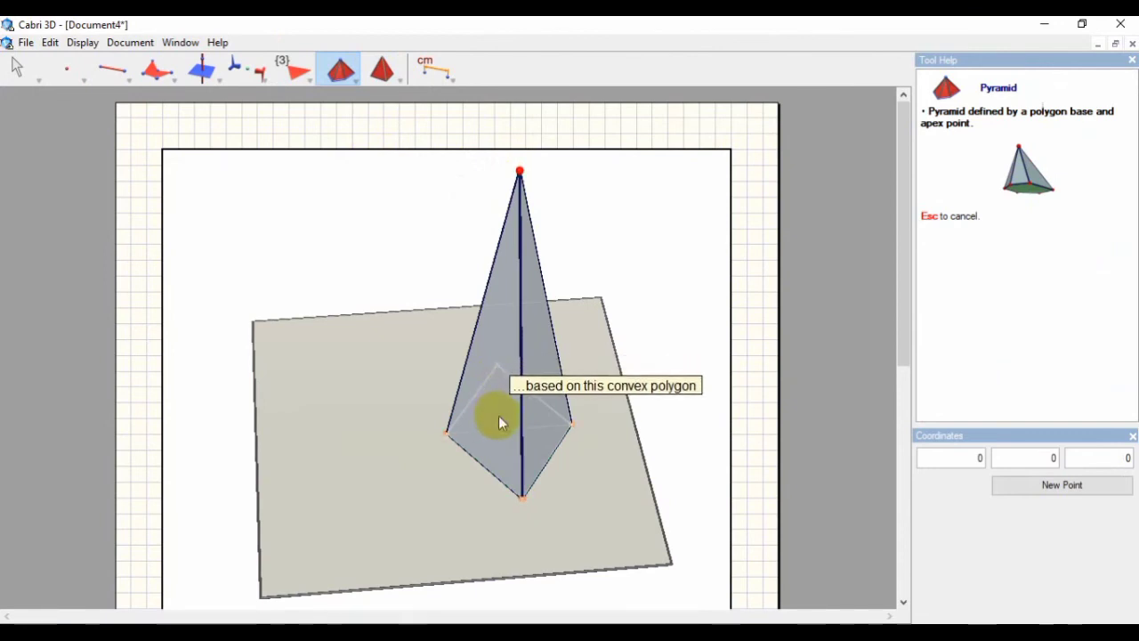
{"action": "left_click", "coordinate": [499, 422]}
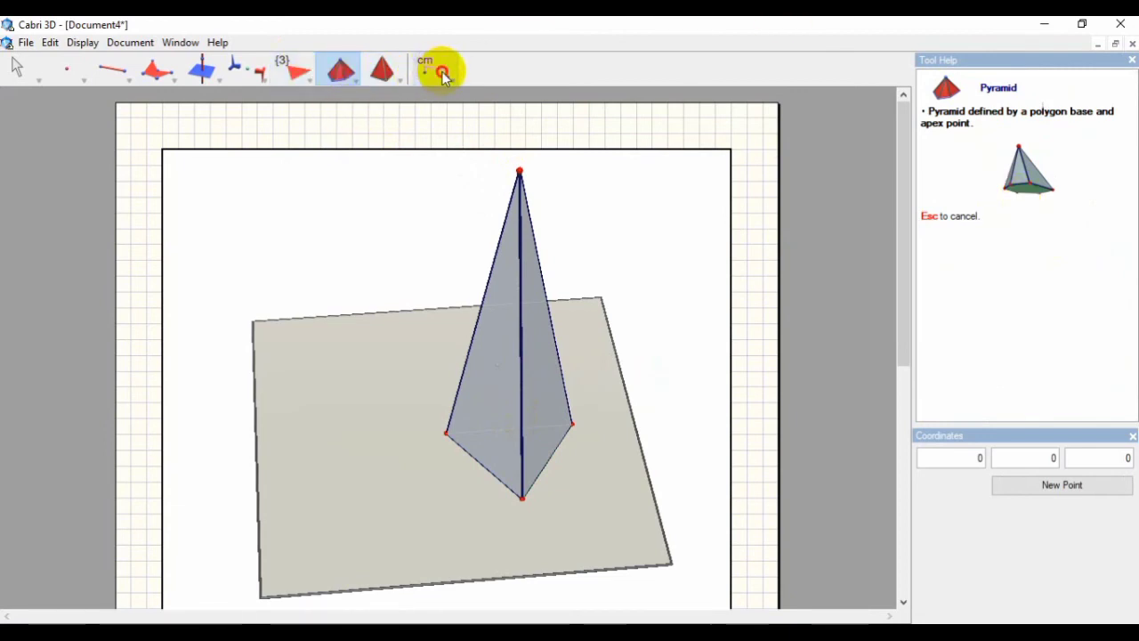
{"action": "left_click_drag", "start_coordinate": [442, 75], "coordinate": [455, 149]}
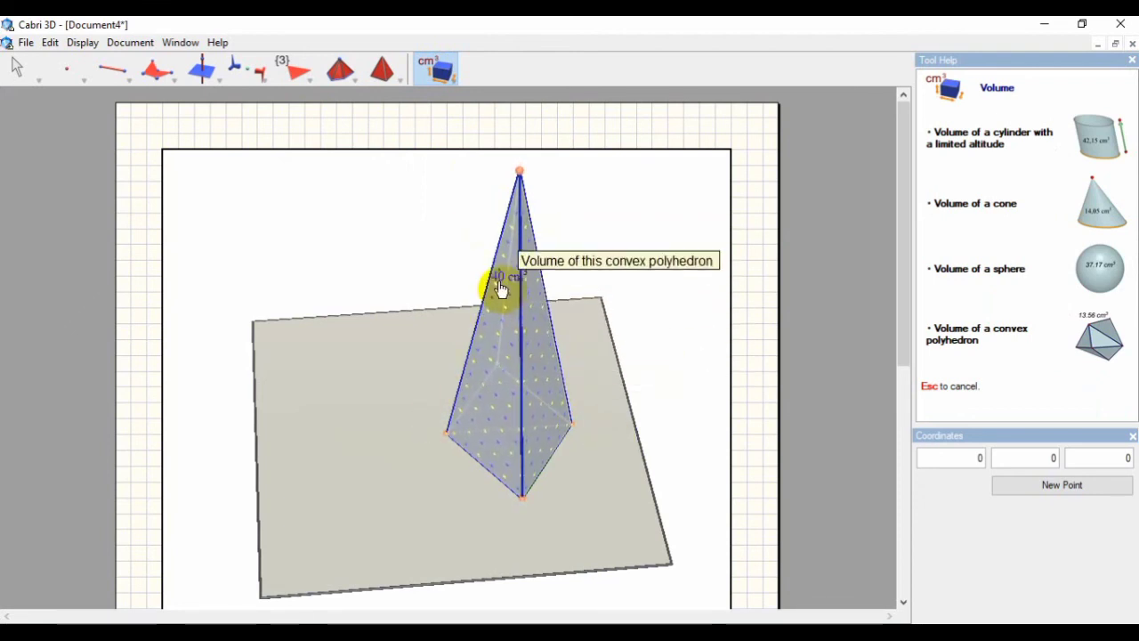
{"action": "left_click", "coordinate": [501, 347]}
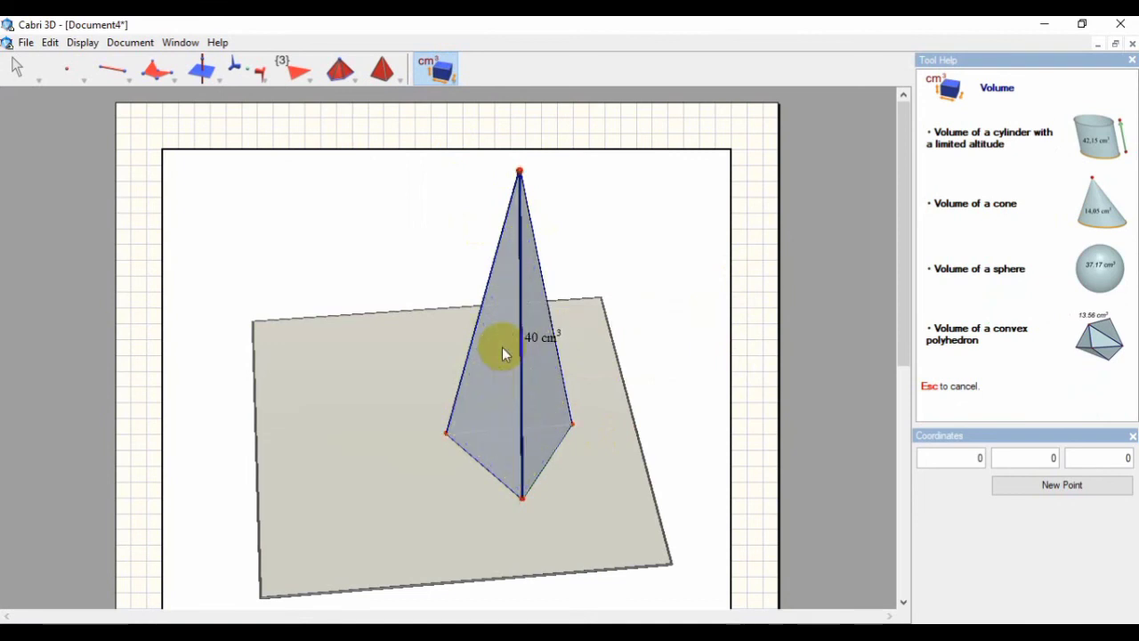
- Switch to the KRITERIA SOAL MUDAH document in Word and highlight answer option B, 40, of question 1 in yellow
{"action": "left_click", "coordinate": [1050, 26]}
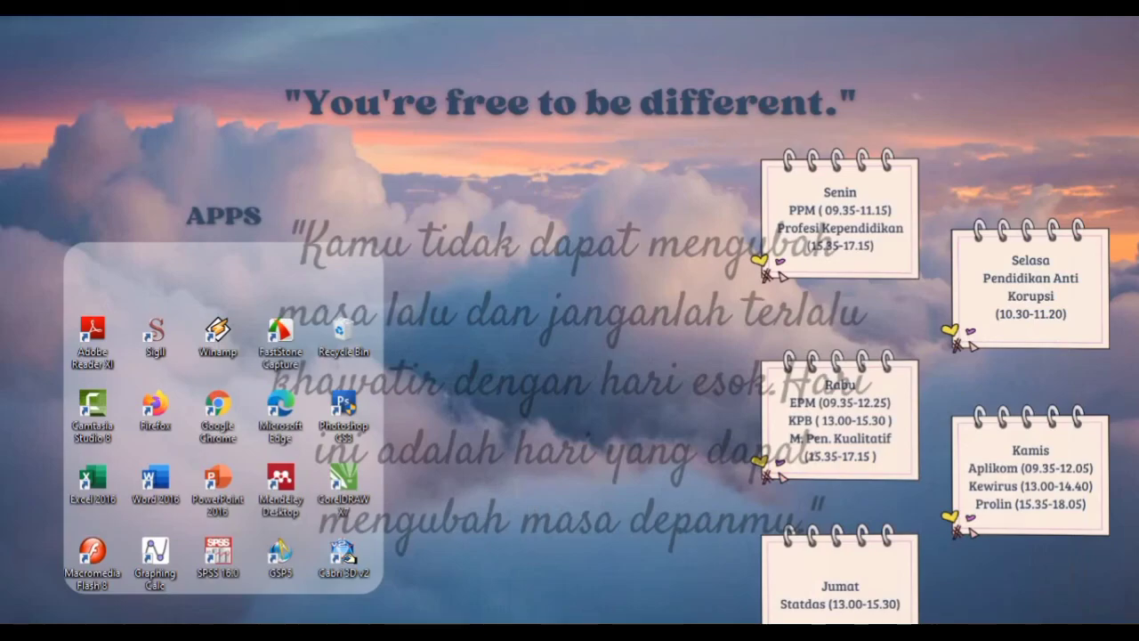
{"action": "left_click", "coordinate": [731, 636]}
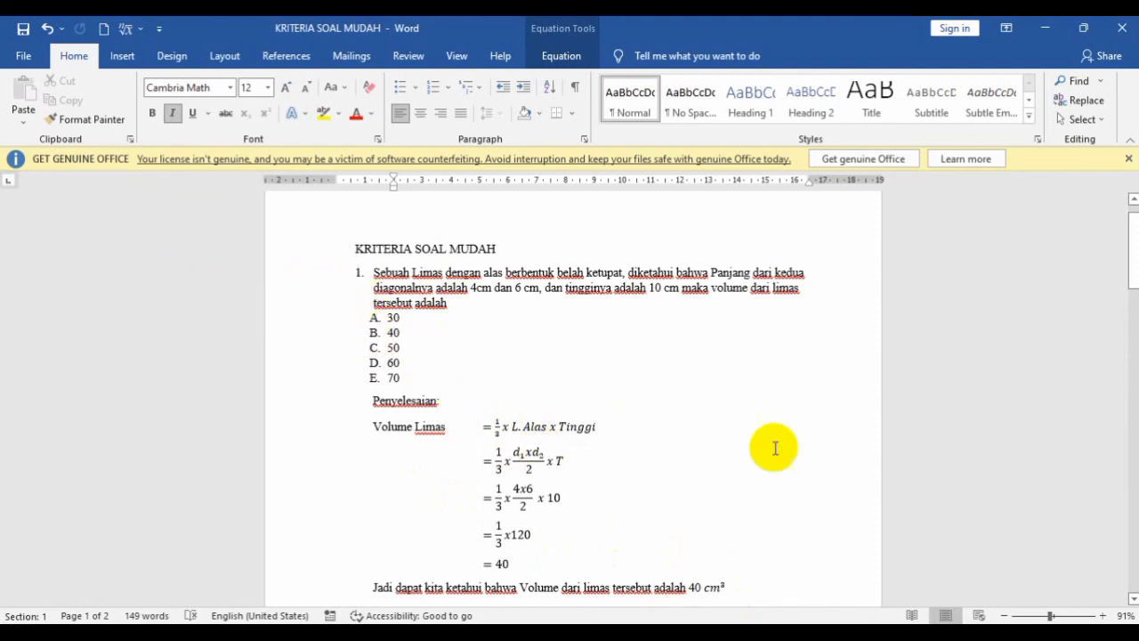
{"action": "left_click", "coordinate": [322, 115]}
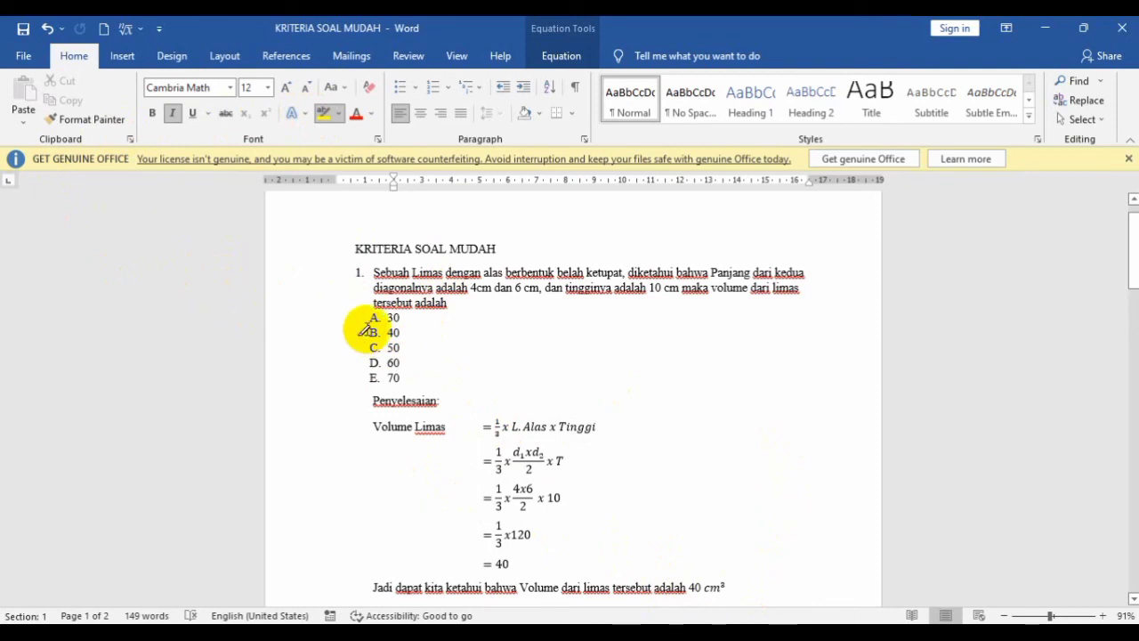
{"action": "left_click", "coordinate": [394, 332]}
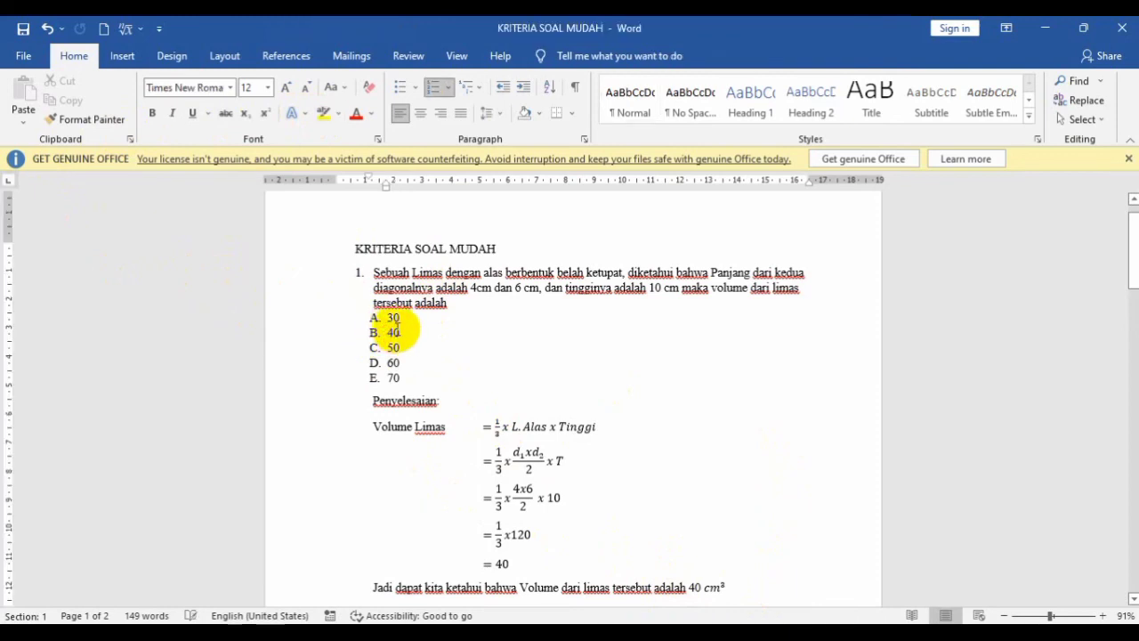
{"action": "double_click", "coordinate": [394, 332]}
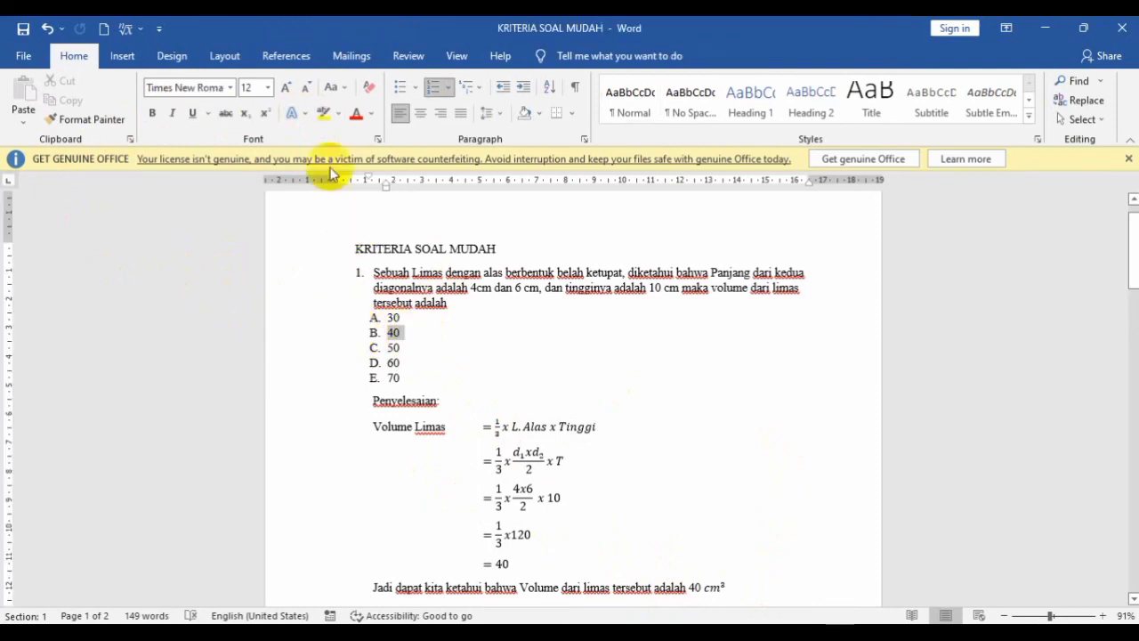
{"action": "left_click", "coordinate": [323, 113]}
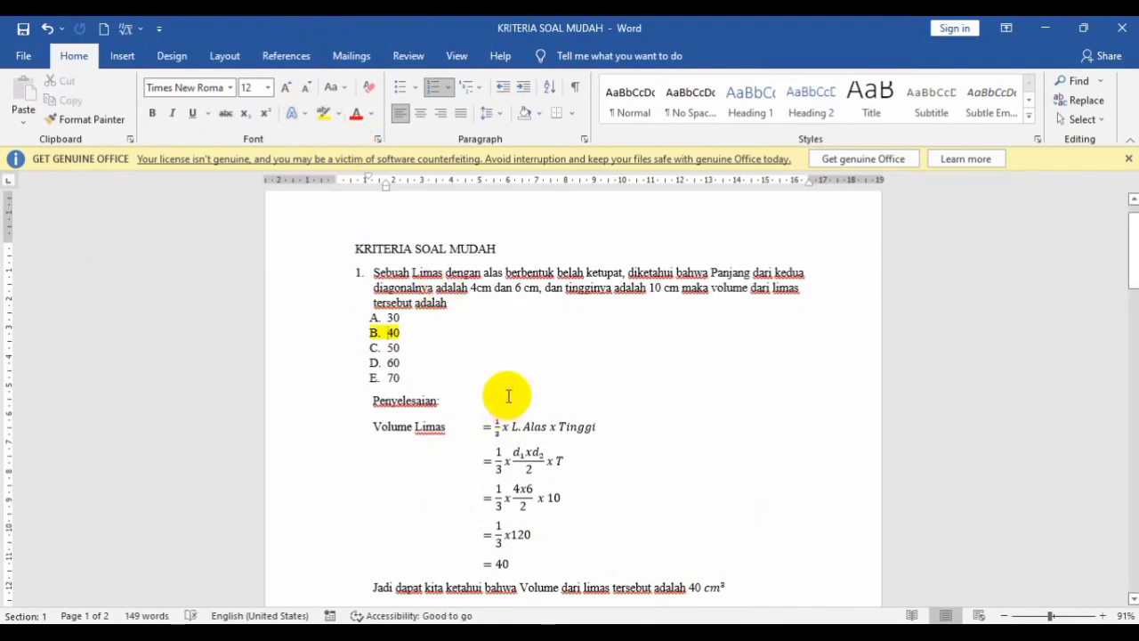
{"action": "left_click", "coordinate": [507, 400]}
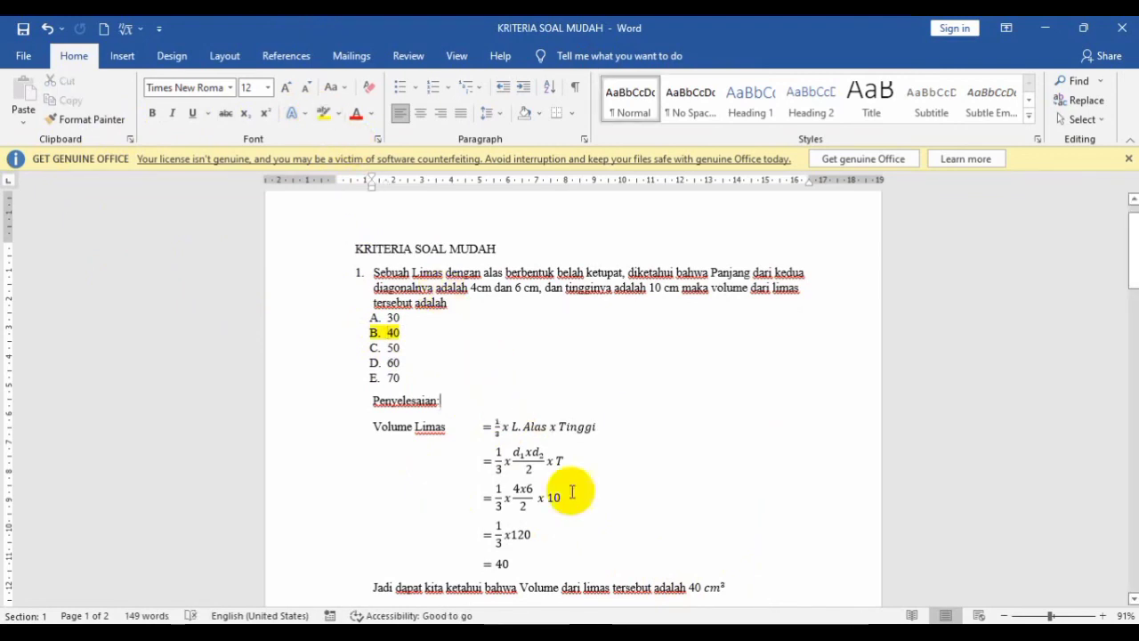